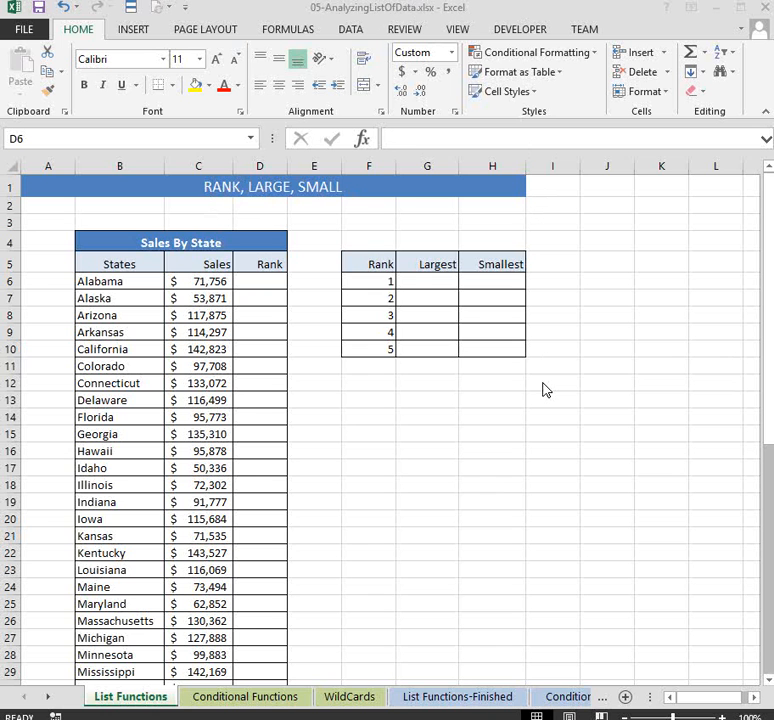
pyautogui.click(266, 281)
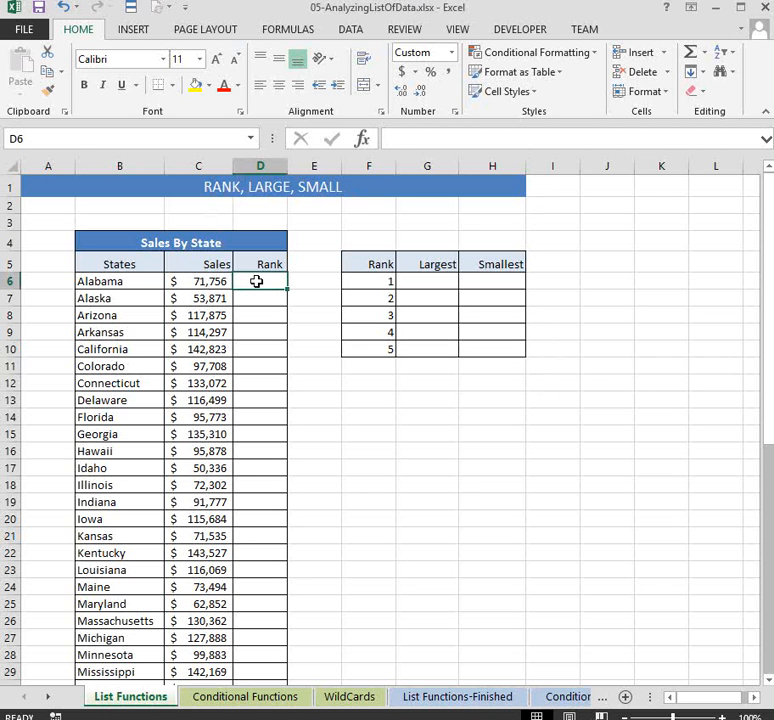
pyautogui.scroll(-9, 189, 334)
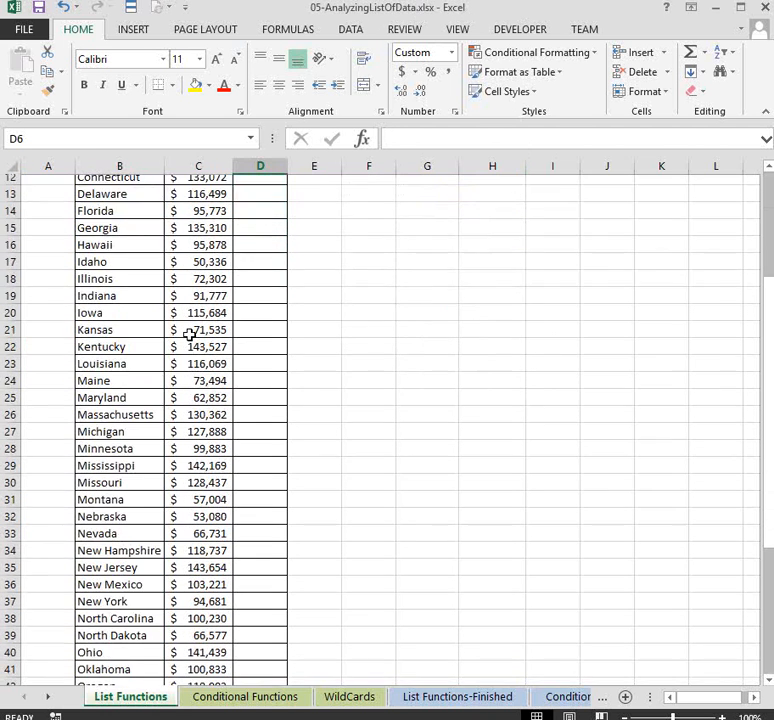
pyautogui.scroll(9, 189, 335)
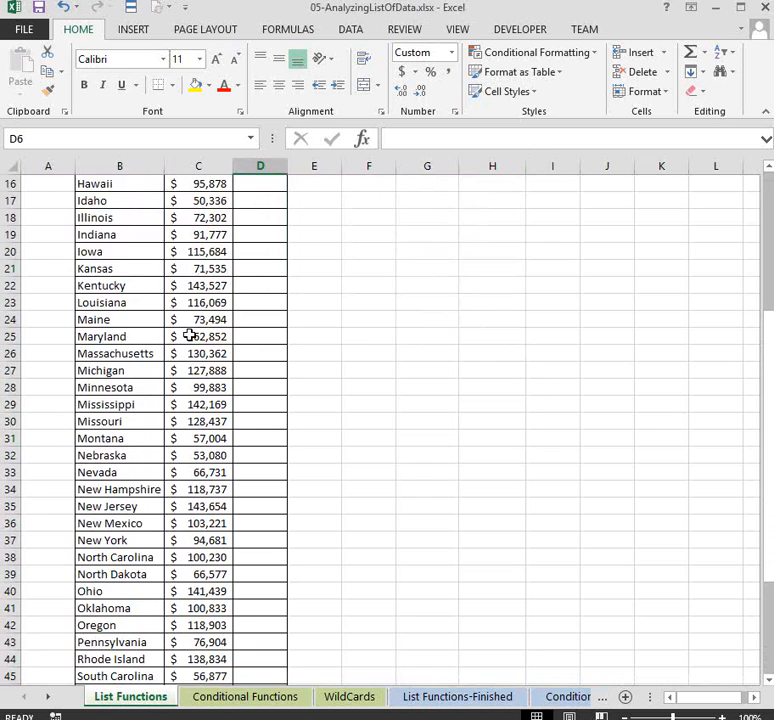
pyautogui.click(190, 286)
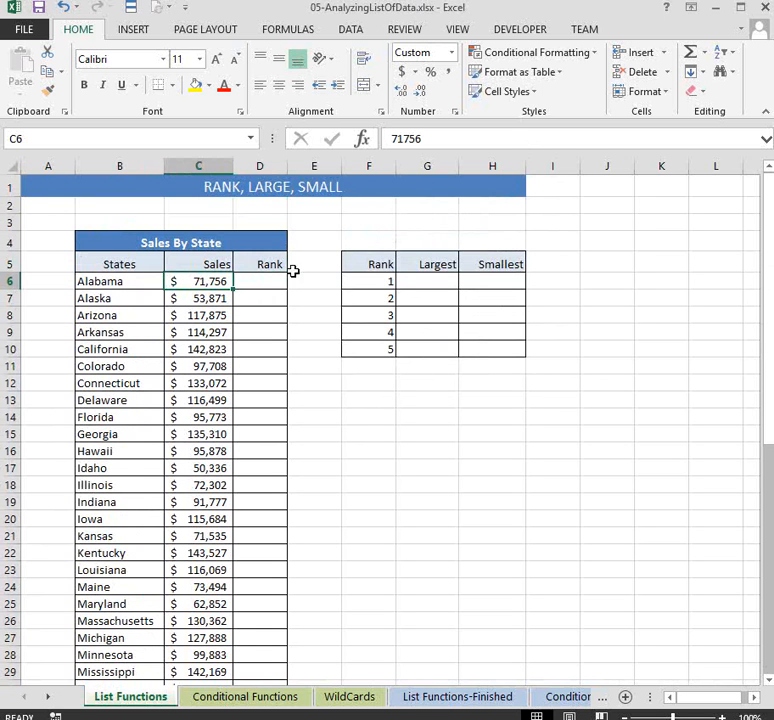
# - Enter a RANK.EQ formula in Alabama's Rank cell D6 that ranks C6 within the sales range C6:C55
pyautogui.click(253, 281)
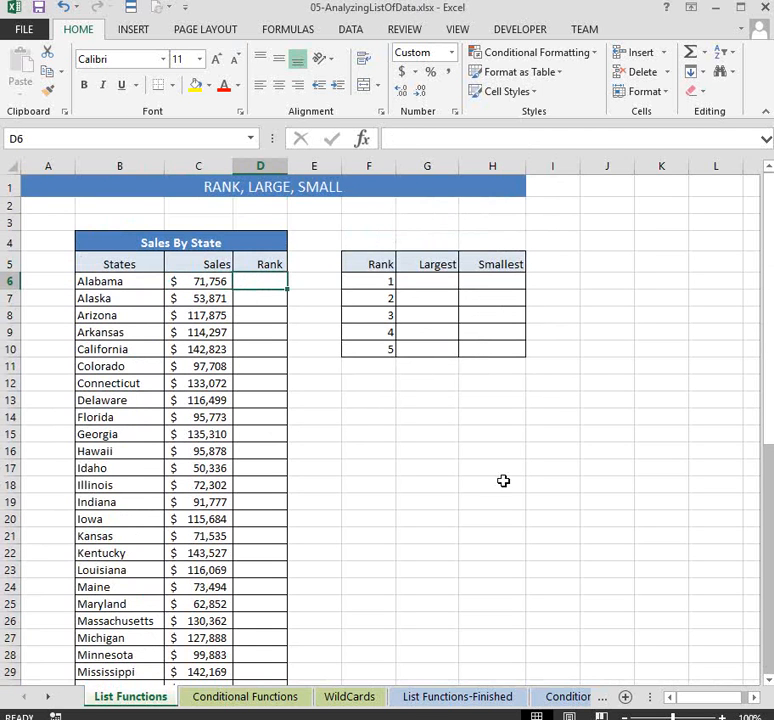
pyautogui.write('=rank')
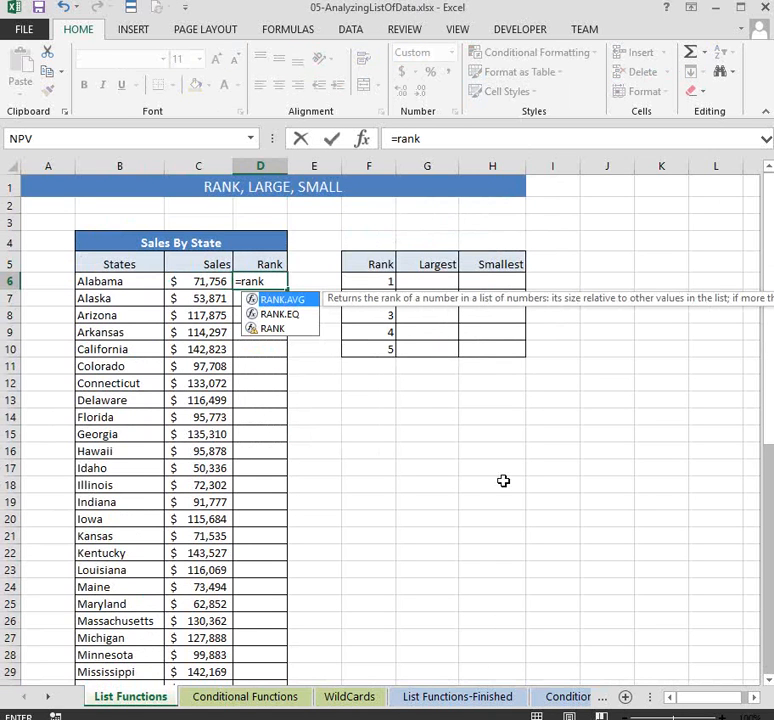
pyautogui.click(268, 330)
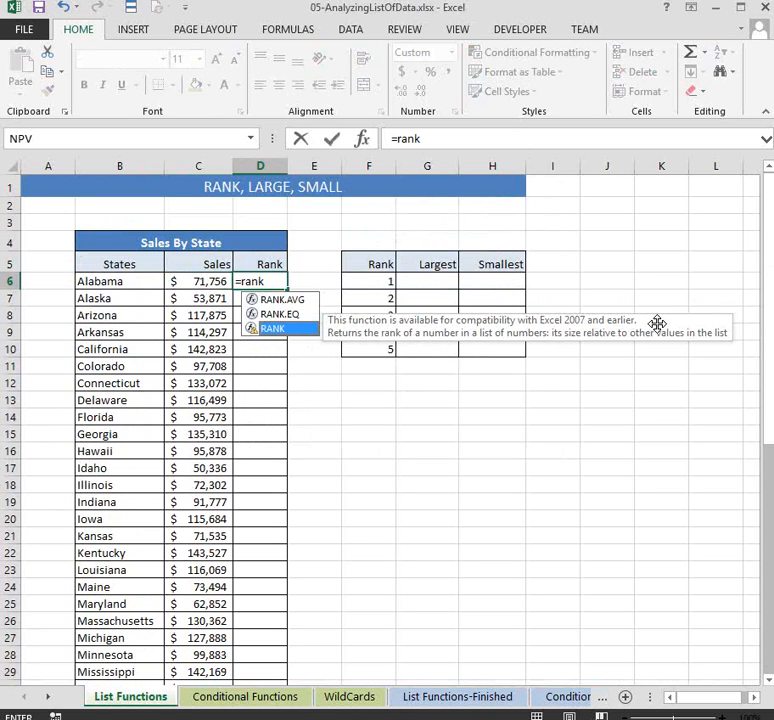
pyautogui.click(289, 315)
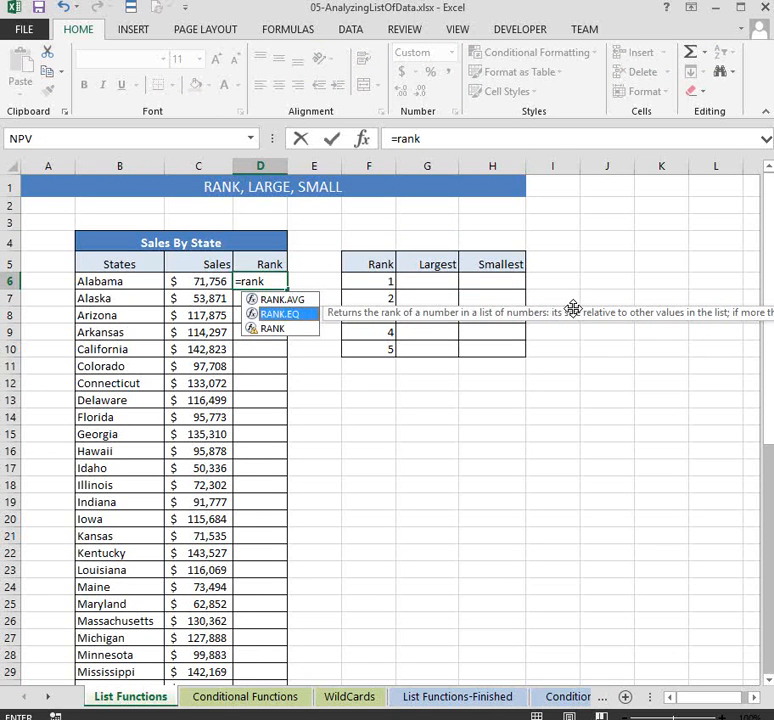
pyautogui.doubleClick(268, 316)
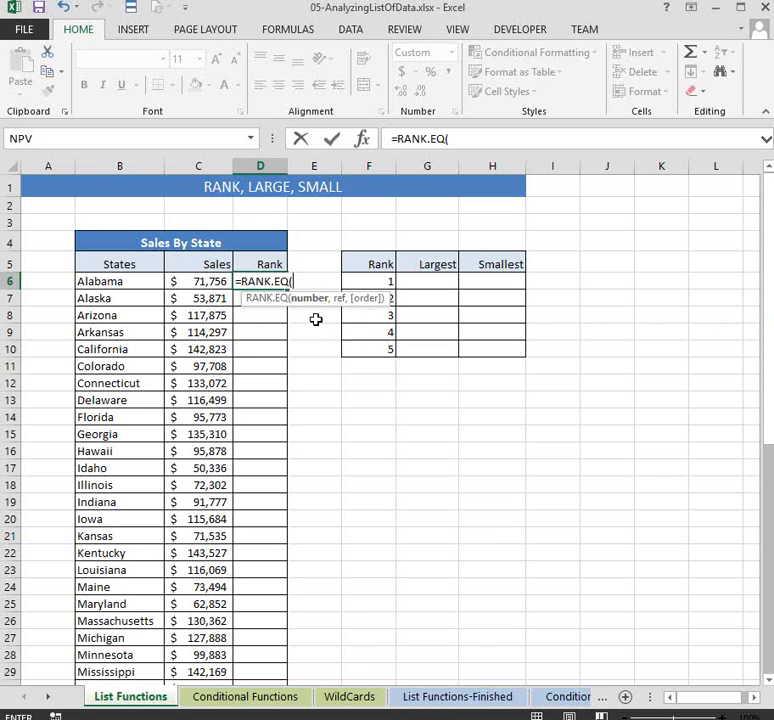
pyautogui.click(199, 281)
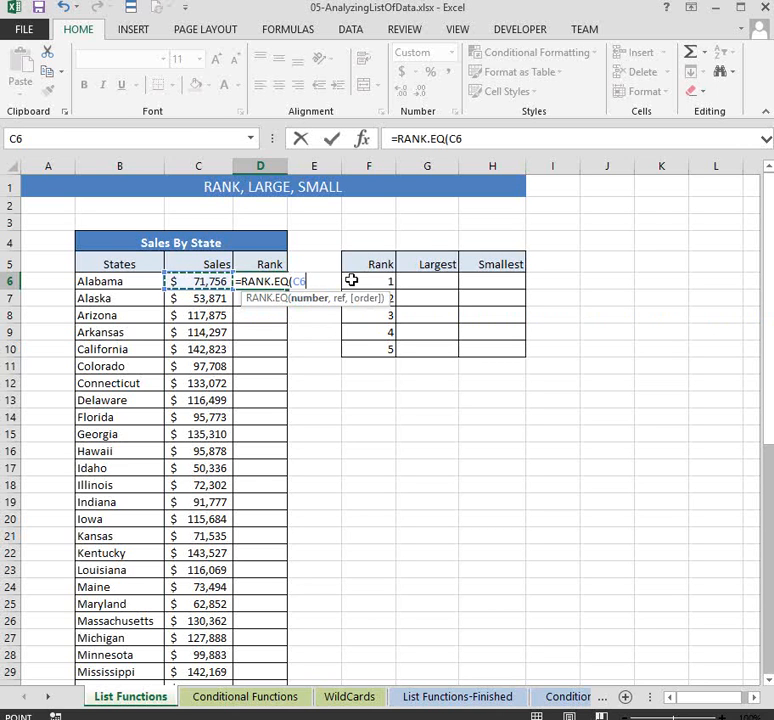
pyautogui.write(',')
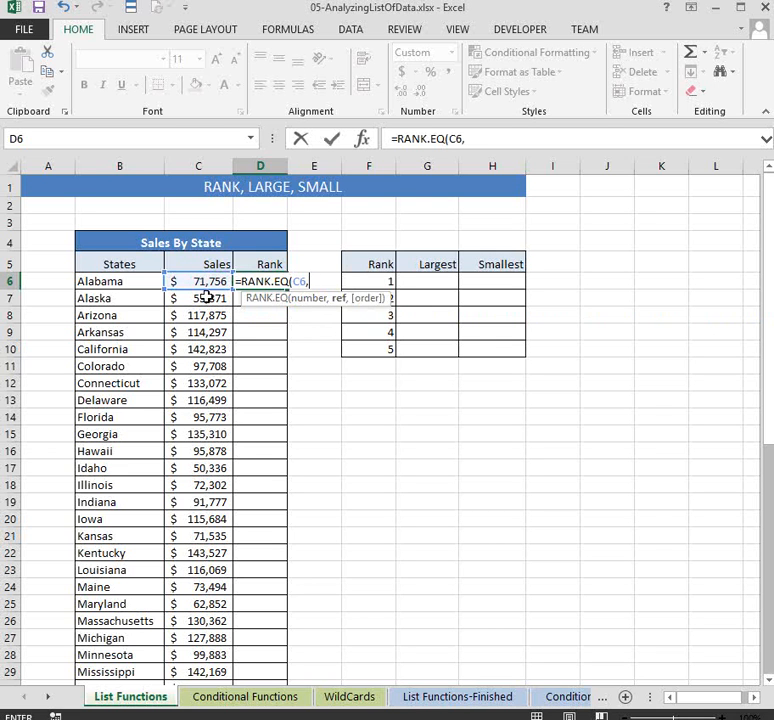
pyautogui.moveTo(199, 280); pyautogui.dragTo(192, 661)
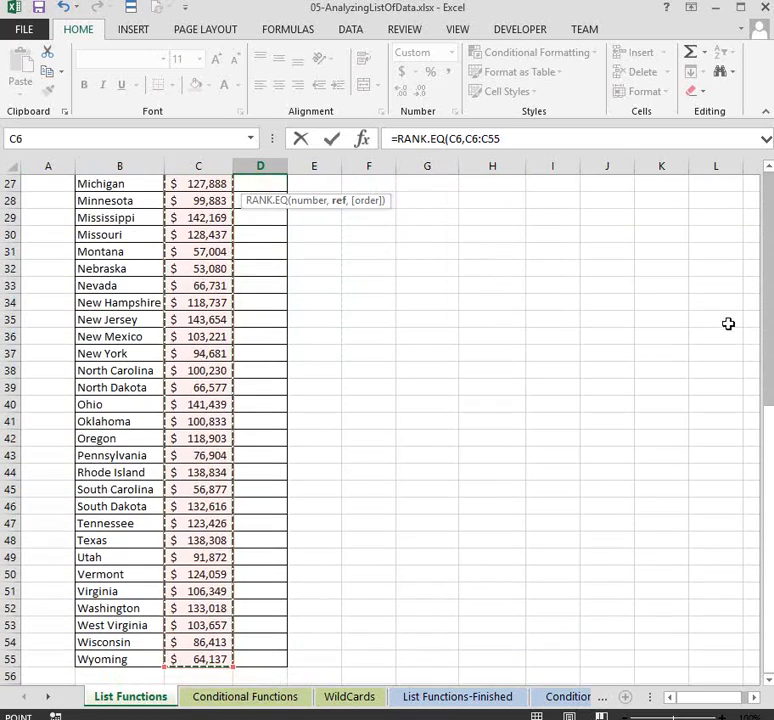
pyautogui.moveTo(767, 430); pyautogui.dragTo(757, 161)
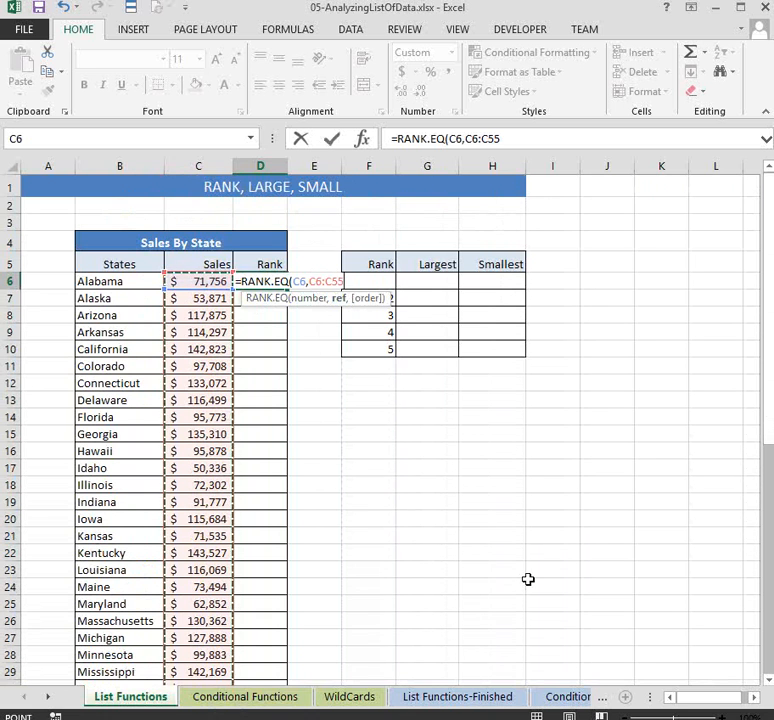
pyautogui.press('Return')
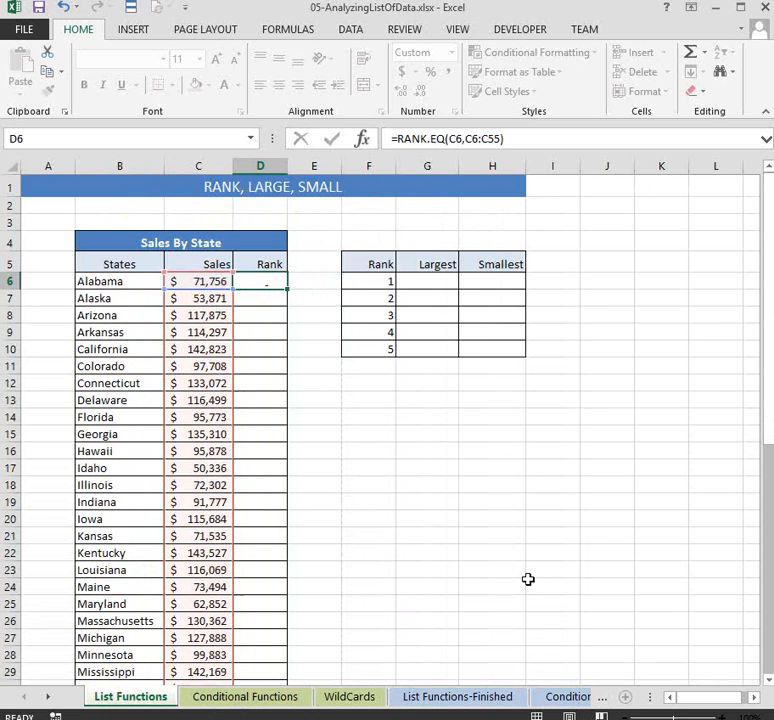
# - Copy the rank formula from D6 down the Rank column through Wyoming in row 55
pyautogui.click(271, 285)
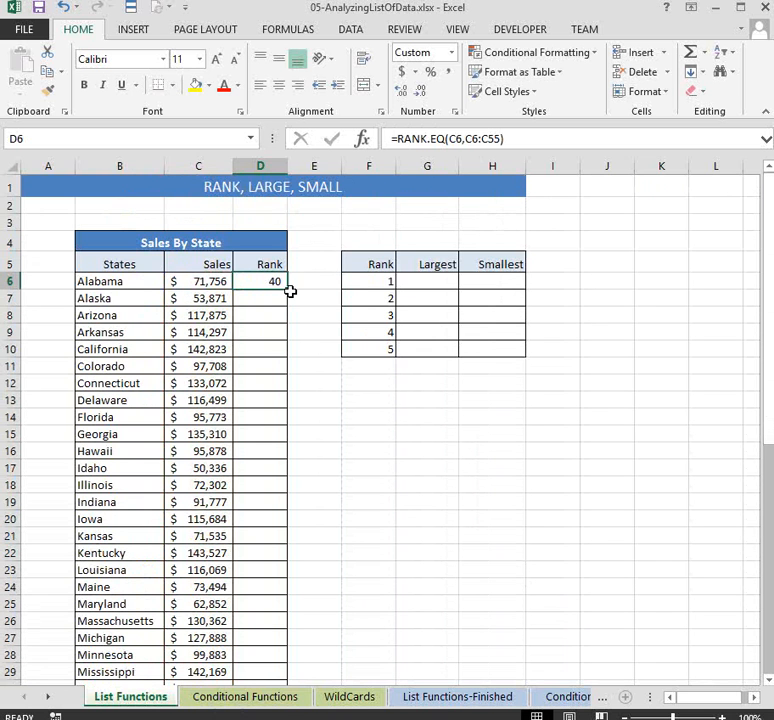
pyautogui.moveTo(289, 380); pyautogui.dragTo(285, 652)
pyautogui.scroll(9, 394, 348)
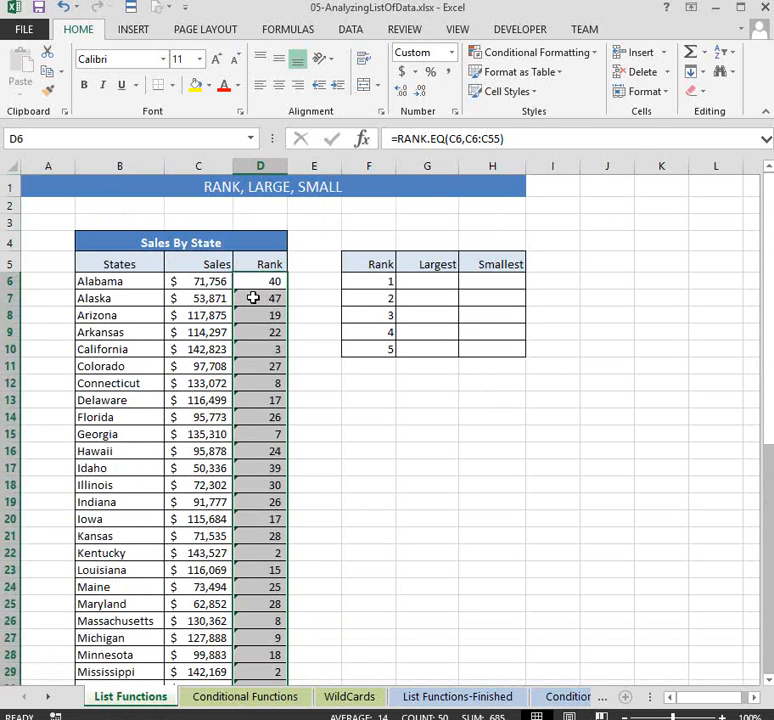
# - Inspect the error options and the referenced sales range of the rank formula in Alaska's cell D7
pyautogui.click(245, 292)
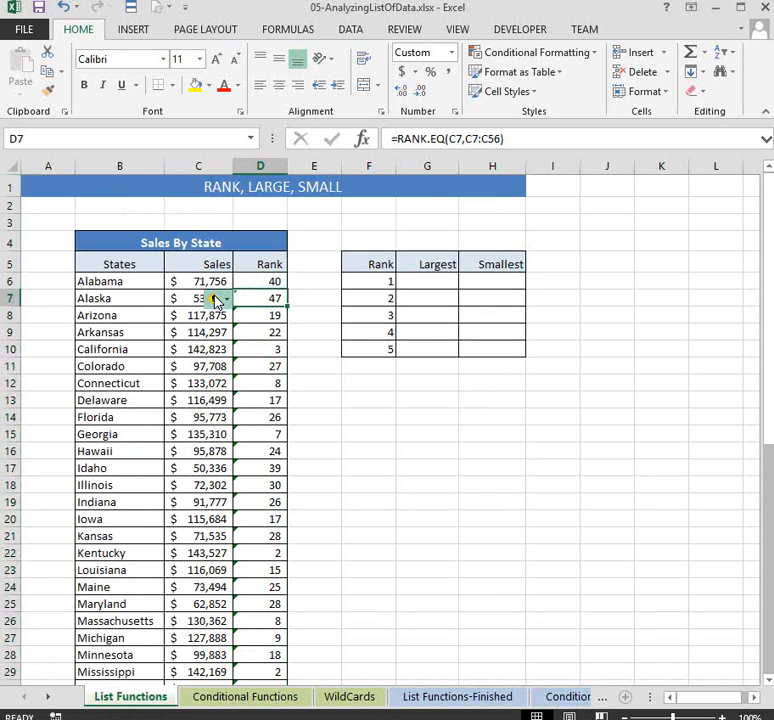
pyautogui.click(216, 300)
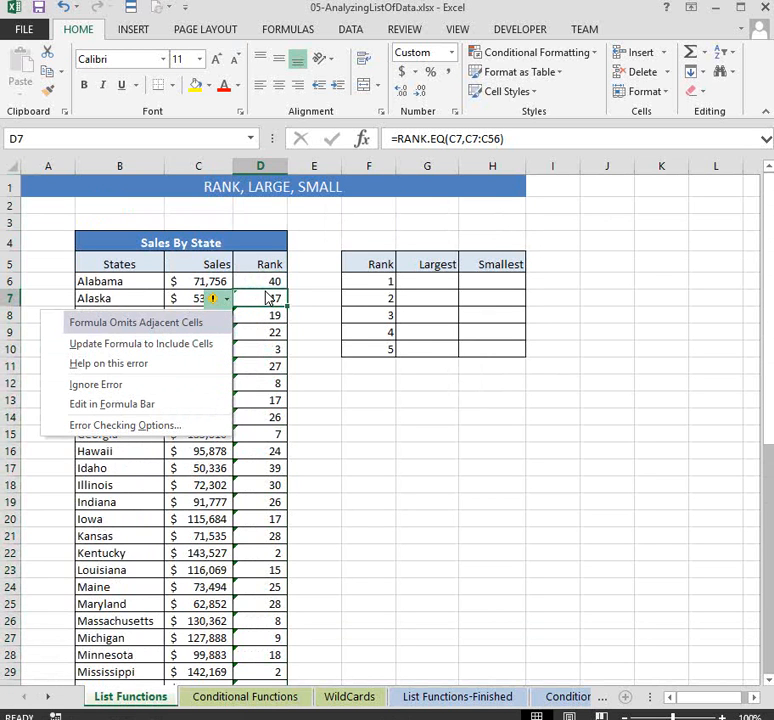
pyautogui.press('Escape')
pyautogui.click(523, 138)
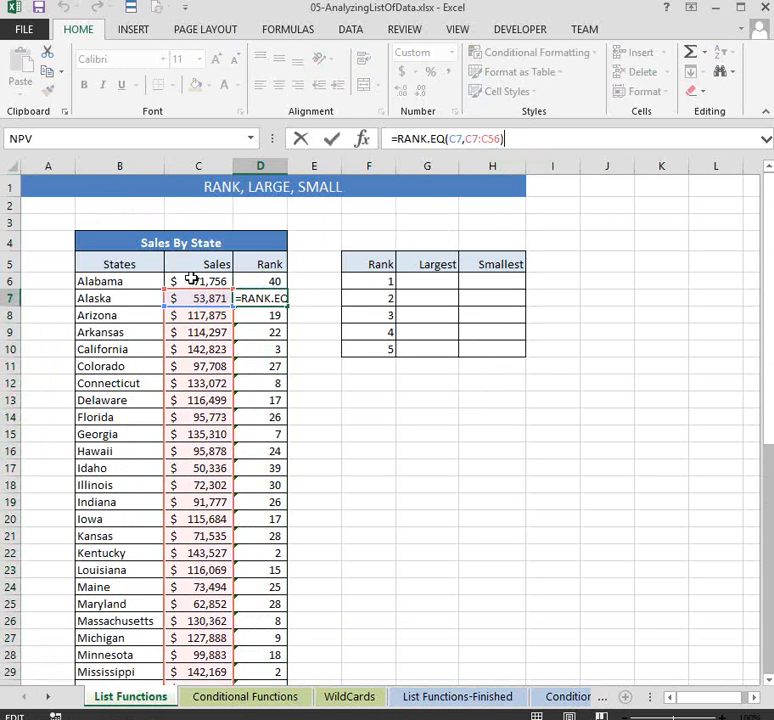
pyautogui.moveTo(770, 385); pyautogui.dragTo(746, 667)
pyautogui.scroll(-3, 530, 573)
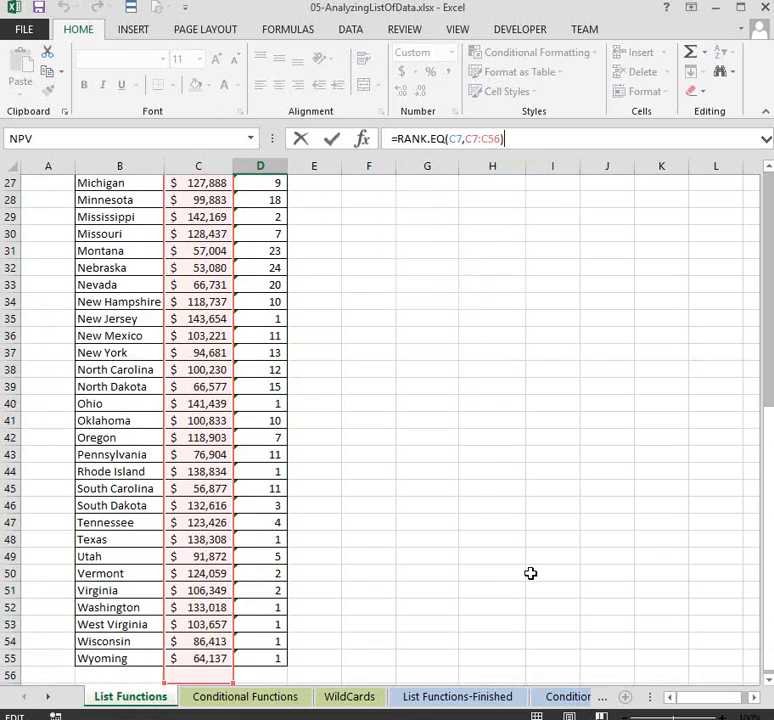
pyautogui.scroll(11, 340, 473)
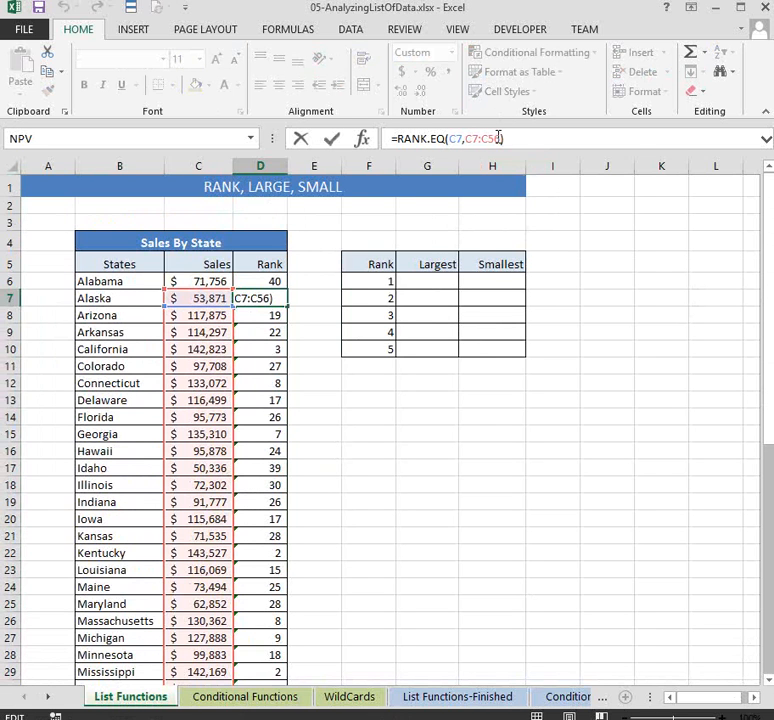
pyautogui.click(263, 280)
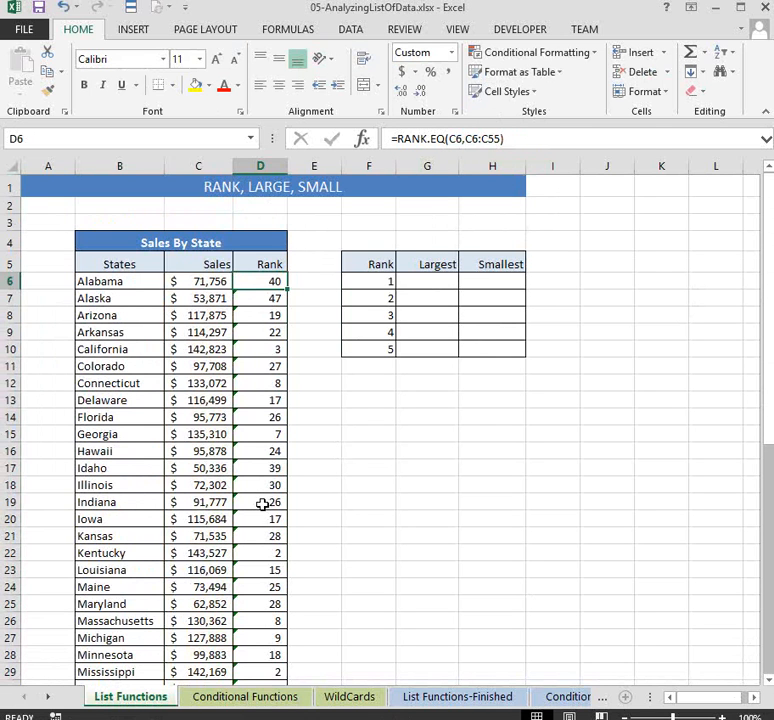
# - Examine which range the rank formula in Florida's cell D14 refers to, leaving the formula unedited
pyautogui.click(260, 416)
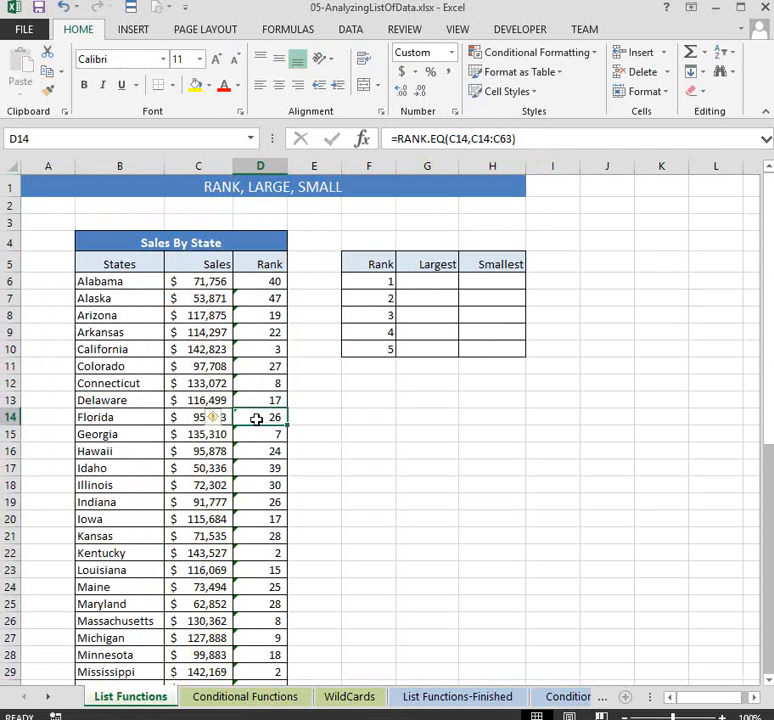
pyautogui.click(470, 139)
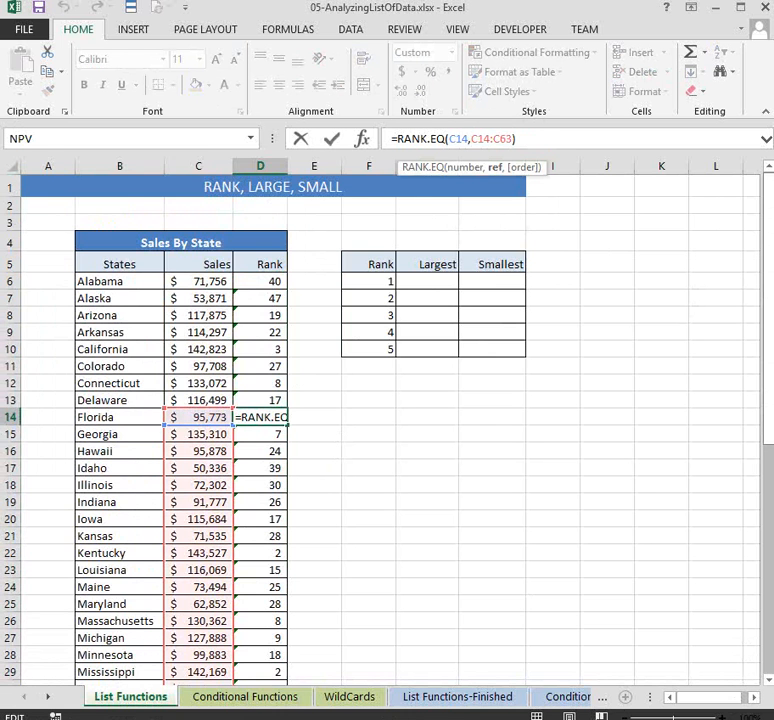
pyautogui.moveTo(770, 376); pyautogui.dragTo(760, 582)
pyautogui.scroll(-3, 353, 465)
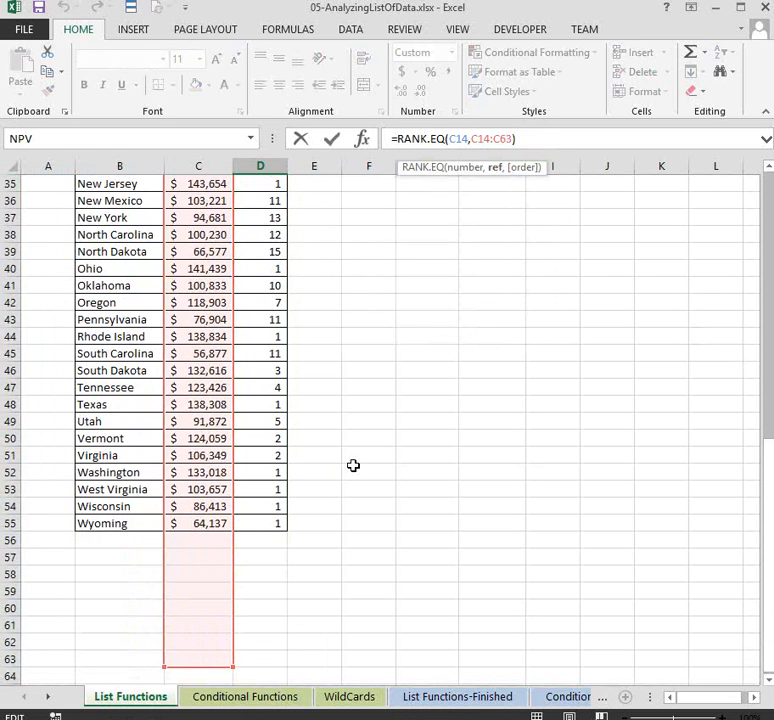
pyautogui.scroll(11, 353, 462)
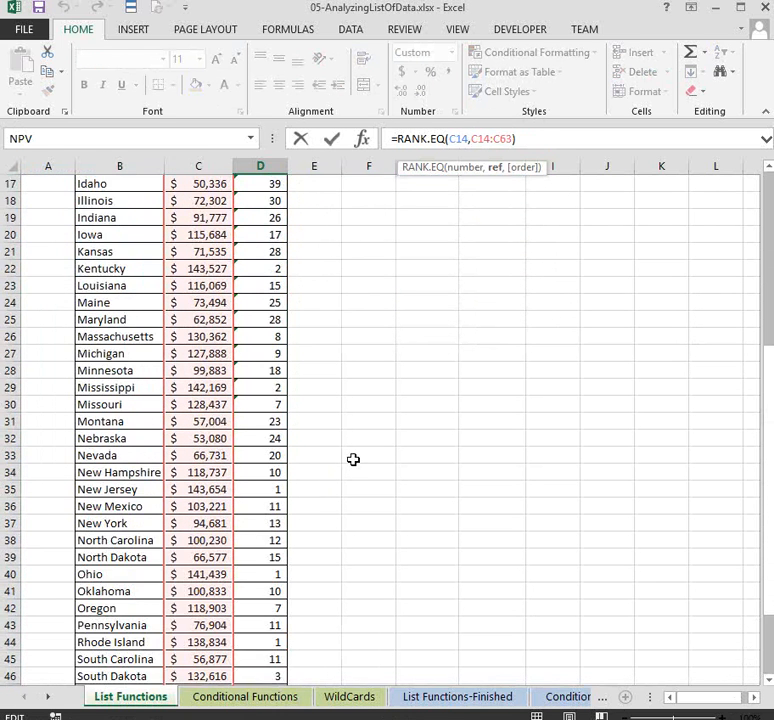
pyautogui.click(252, 283)
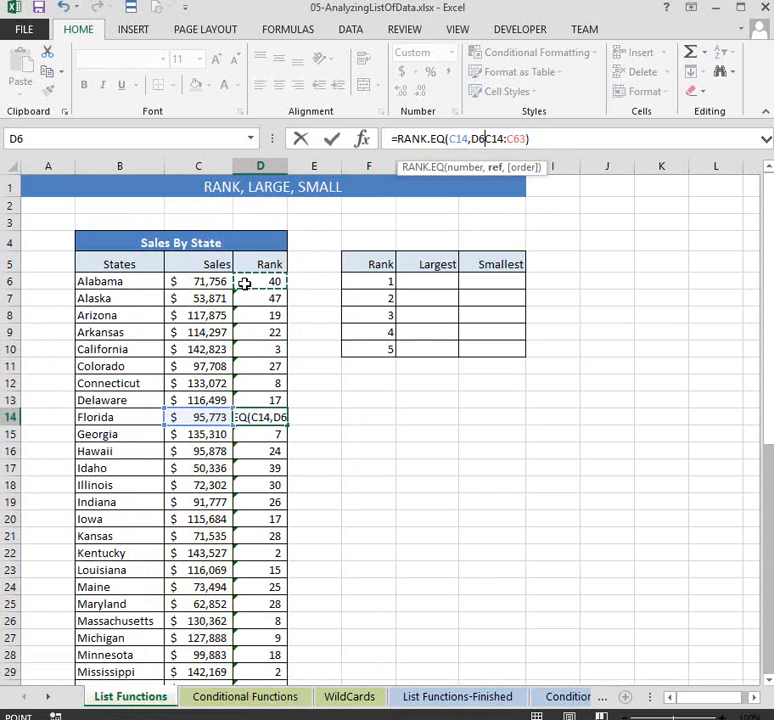
pyautogui.press('Escape')
# - Make the ranking range in D6's RANK.EQ formula absolute, as $C$6:$C$55
pyautogui.click(256, 282)
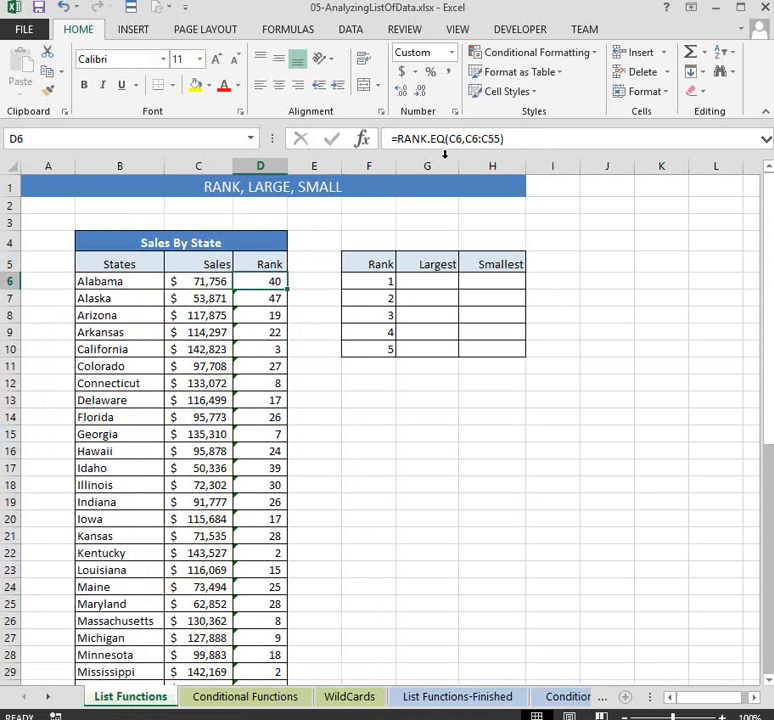
pyautogui.moveTo(467, 138)
pyautogui.mouseDown()
pyautogui.moveTo(499, 138)
pyautogui.moveTo(469, 137)
pyautogui.mouseUp()
pyautogui.doubleClick(500, 137)
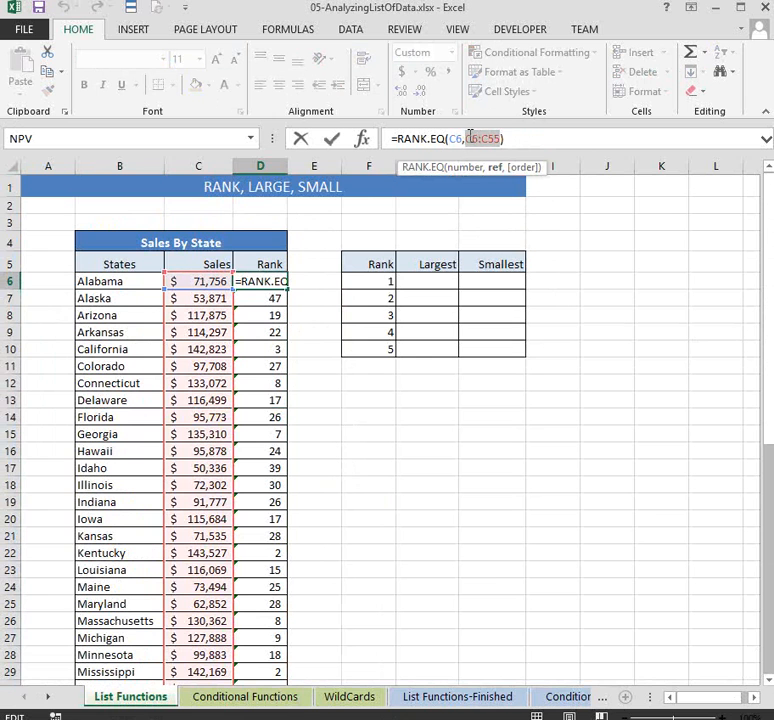
pyautogui.press('F4')
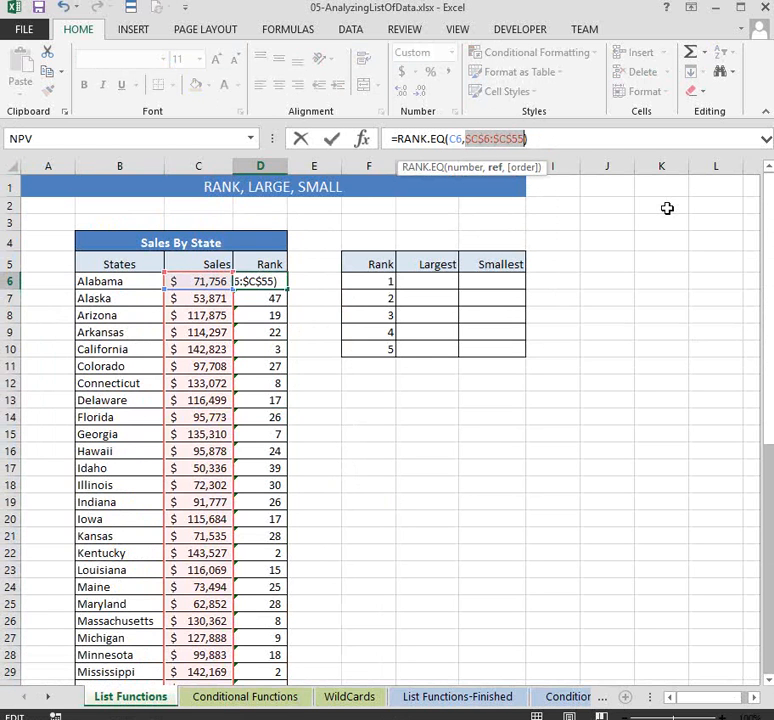
pyautogui.click(568, 142)
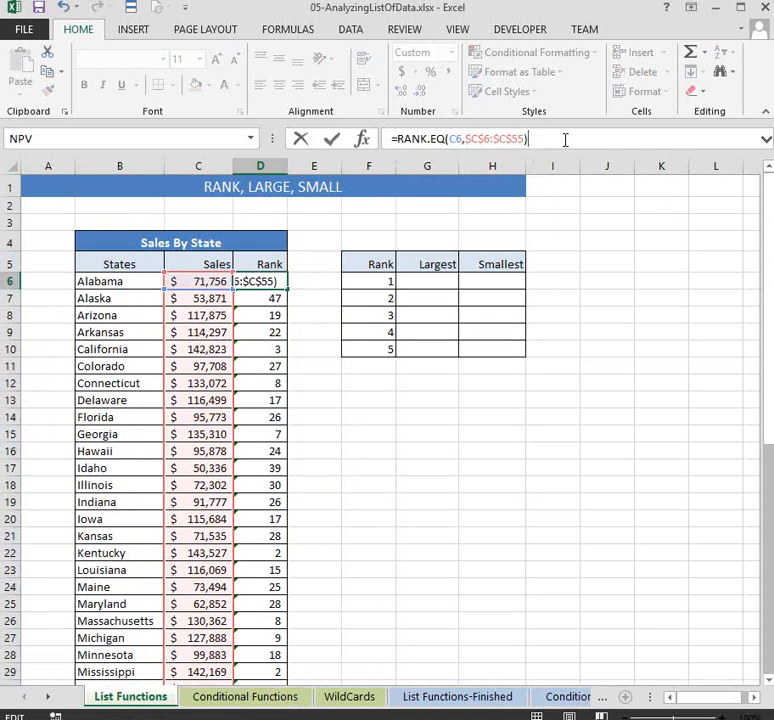
pyautogui.press('Return')
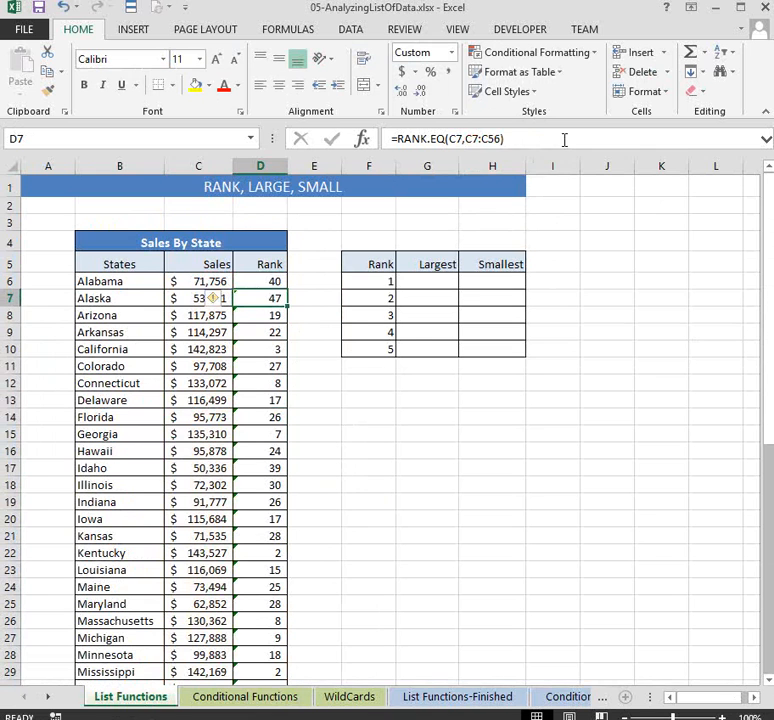
# - Fill the corrected formula from D6 down the Rank column through D55 and check the results to the end of the list
pyautogui.click(260, 279)
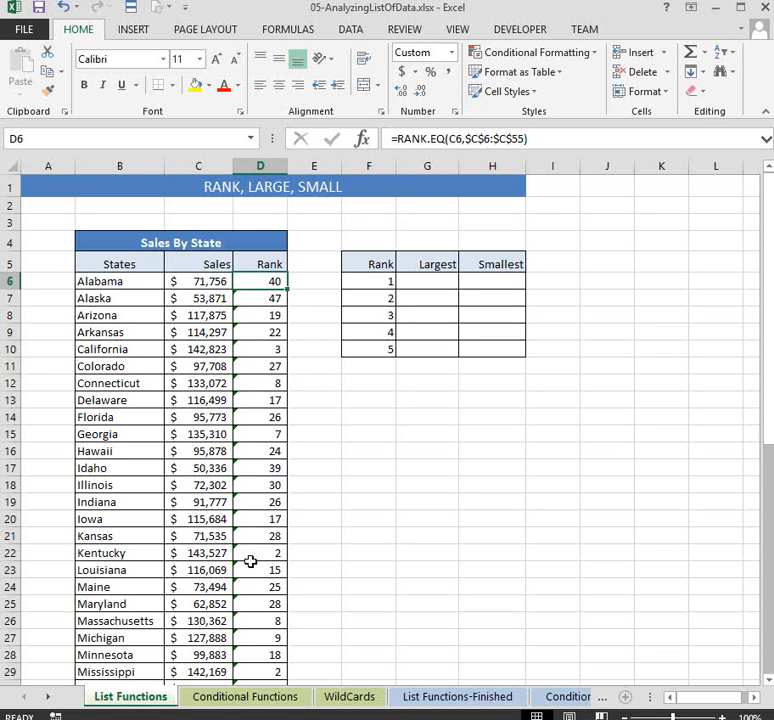
pyautogui.doubleClick(288, 288)
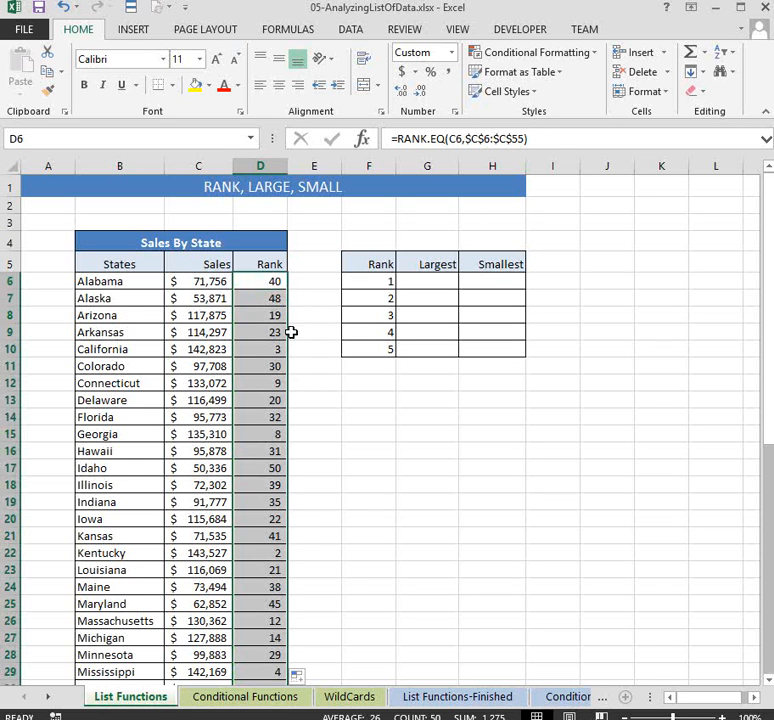
pyautogui.scroll(-4, 318, 488)
pyautogui.scroll(-6, 317, 488)
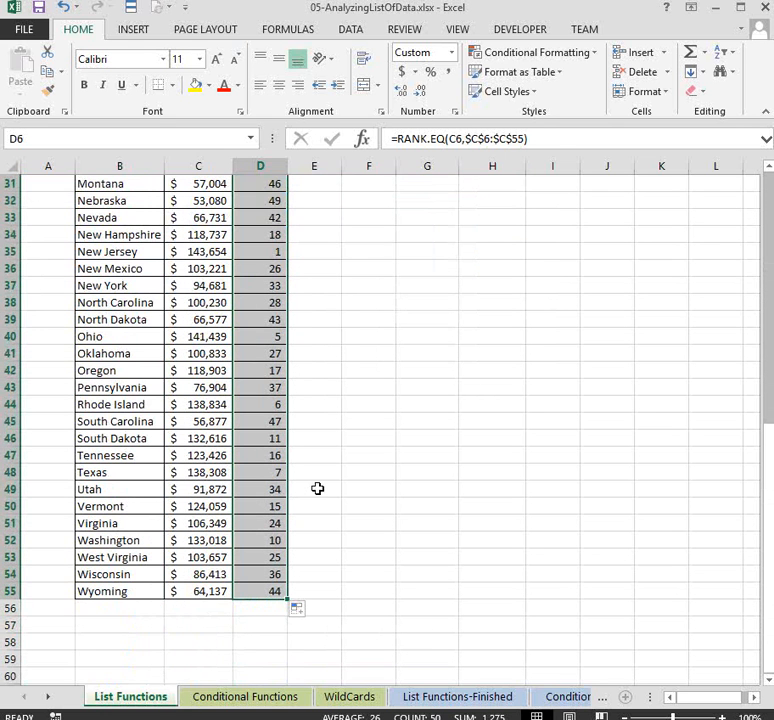
# - Examine which cell and sales range the rank formula in Montana's cell D31 refers to, leaving the formula unedited
pyautogui.scroll(10, 317, 488)
pyautogui.scroll(-6, 317, 488)
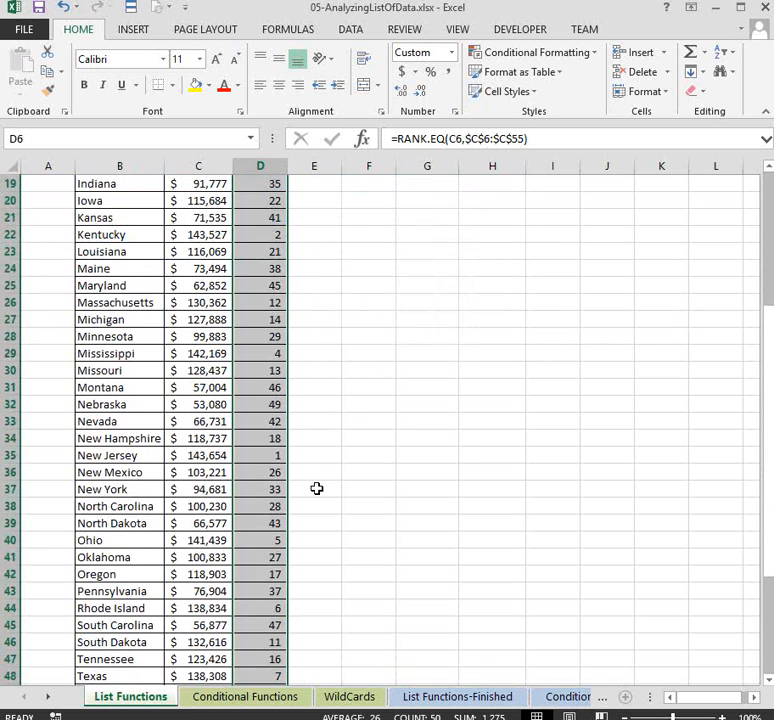
pyautogui.click(264, 387)
pyautogui.scroll(-2, 292, 449)
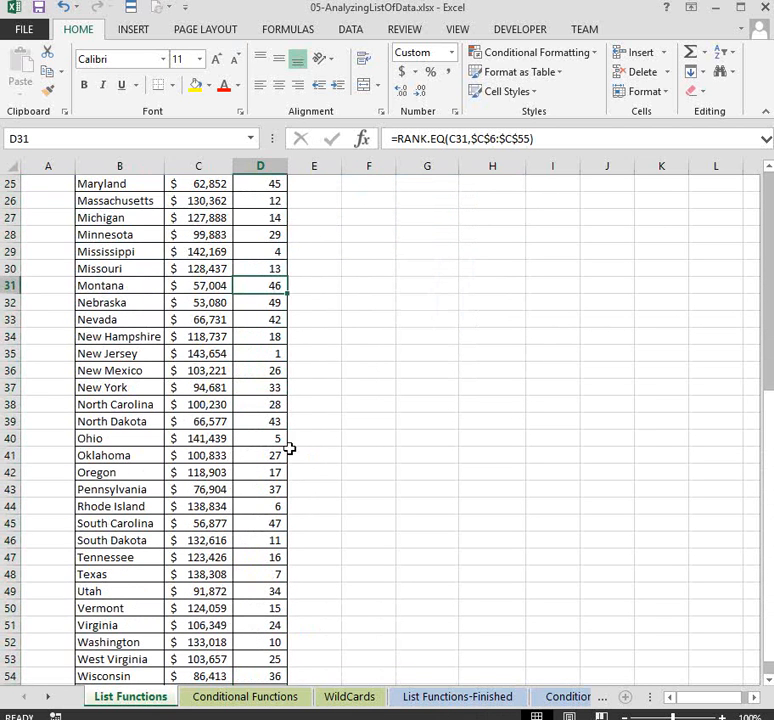
pyautogui.click(483, 138)
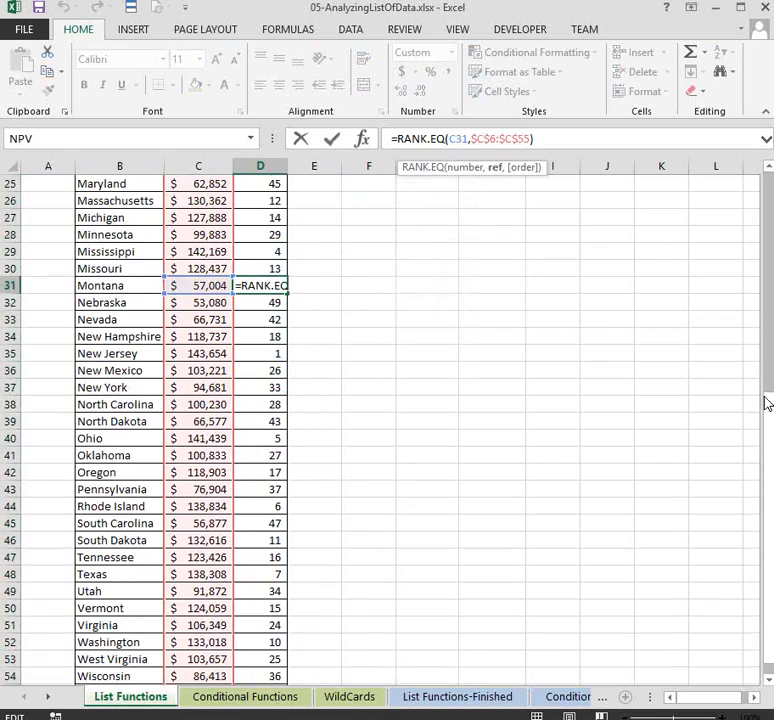
pyautogui.scroll(8, 766, 432)
pyautogui.moveTo(762, 508); pyautogui.dragTo(766, 398)
pyautogui.click(259, 297)
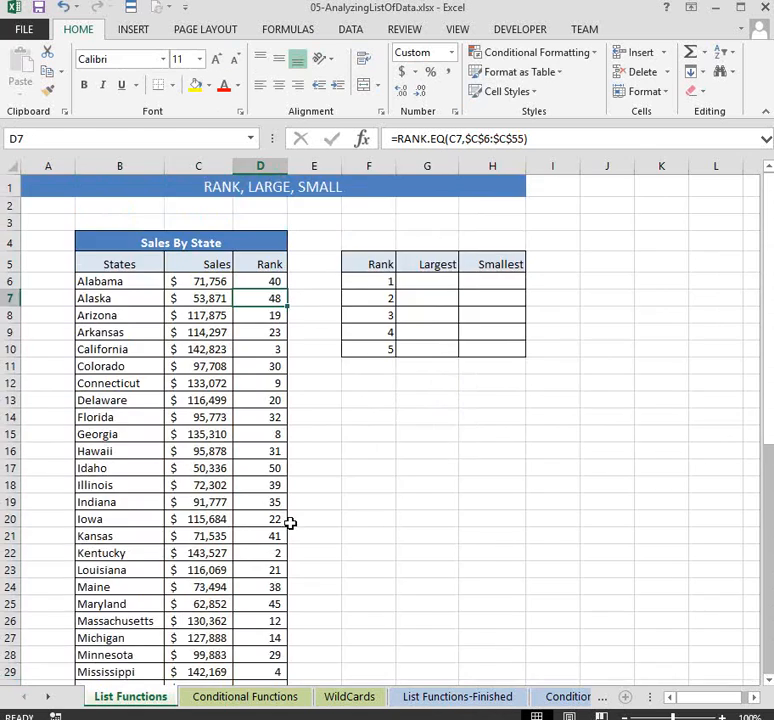
# - Compare the ranks with the sales amounts for Kentucky, New Jersey and Idaho in the Sales By State list
pyautogui.scroll(-2, 289, 522)
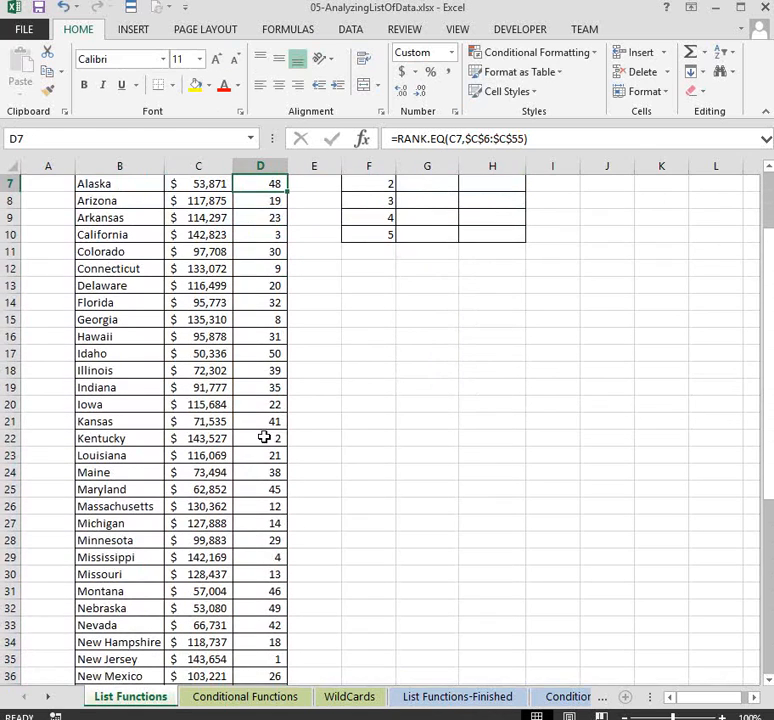
pyautogui.click(264, 438)
pyautogui.scroll(-2, 301, 484)
pyautogui.click(270, 555)
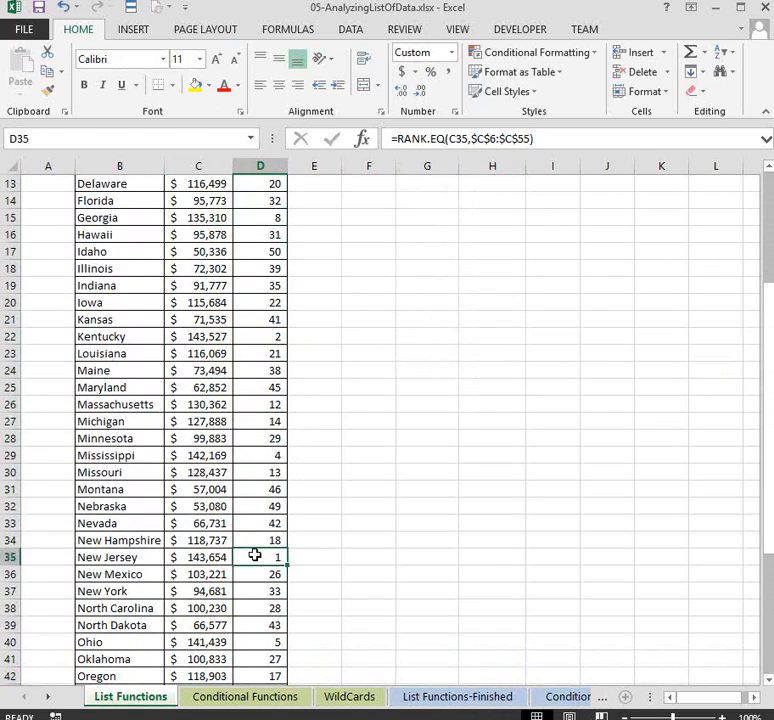
pyautogui.scroll(-2, 394, 447)
pyautogui.scroll(-2, 393, 445)
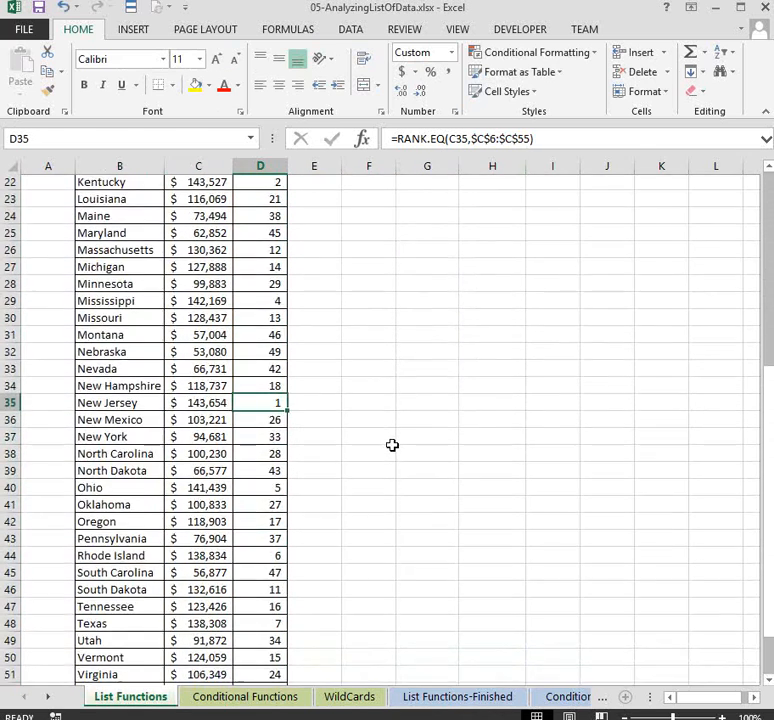
pyautogui.click(213, 354)
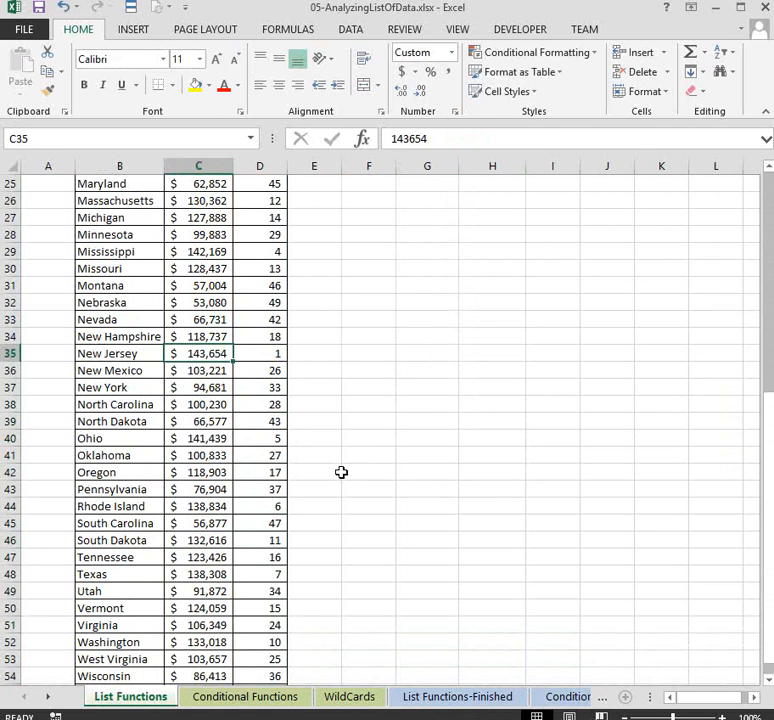
pyautogui.scroll(-2, 339, 483)
pyautogui.scroll(9, 337, 496)
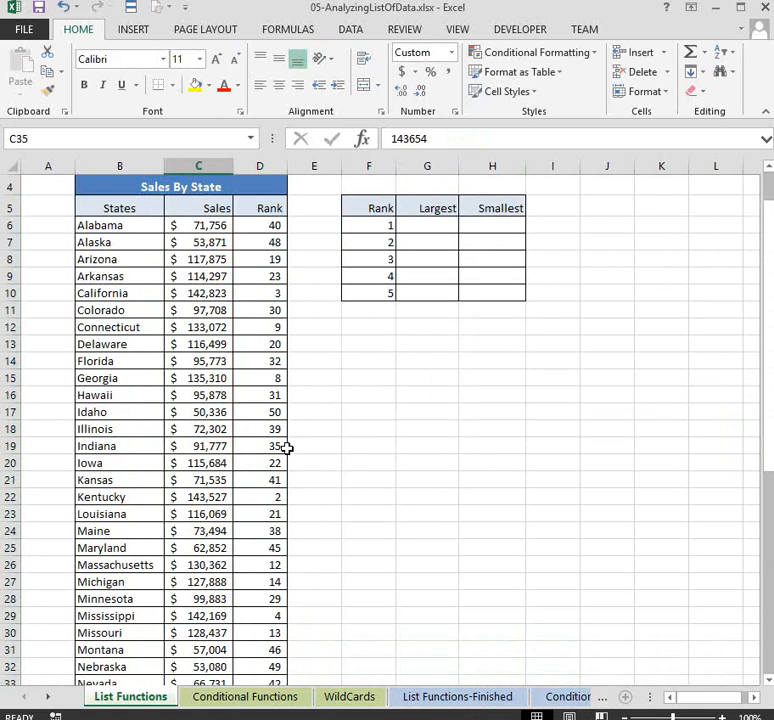
pyautogui.click(219, 411)
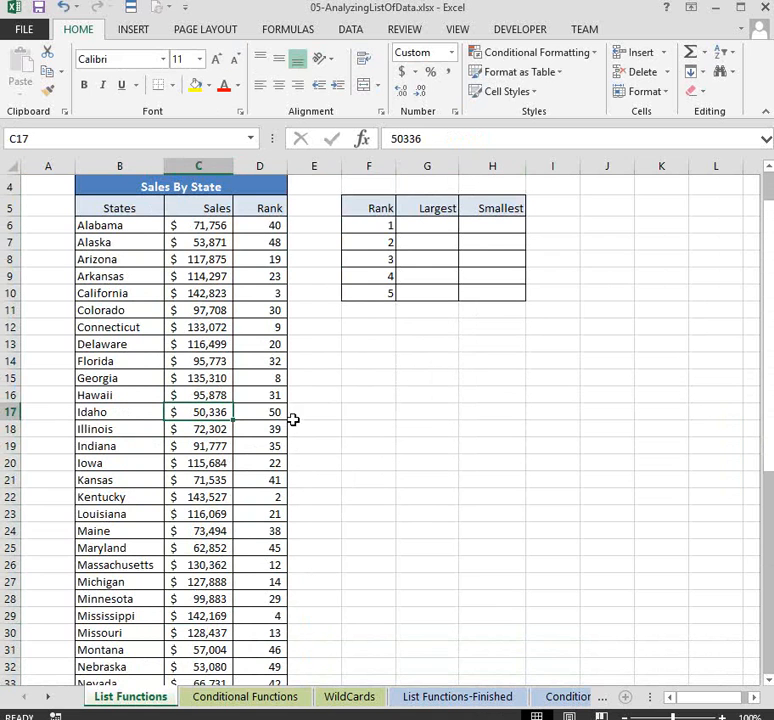
# - Add the order argument 0 (Descending) to the RANK.EQ formula in D6
pyautogui.click(266, 226)
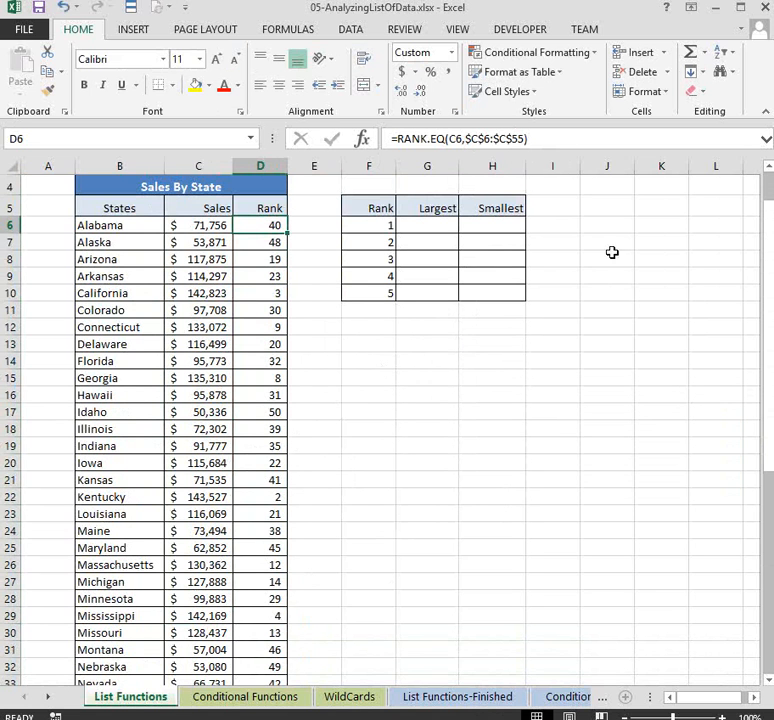
pyautogui.click(525, 138)
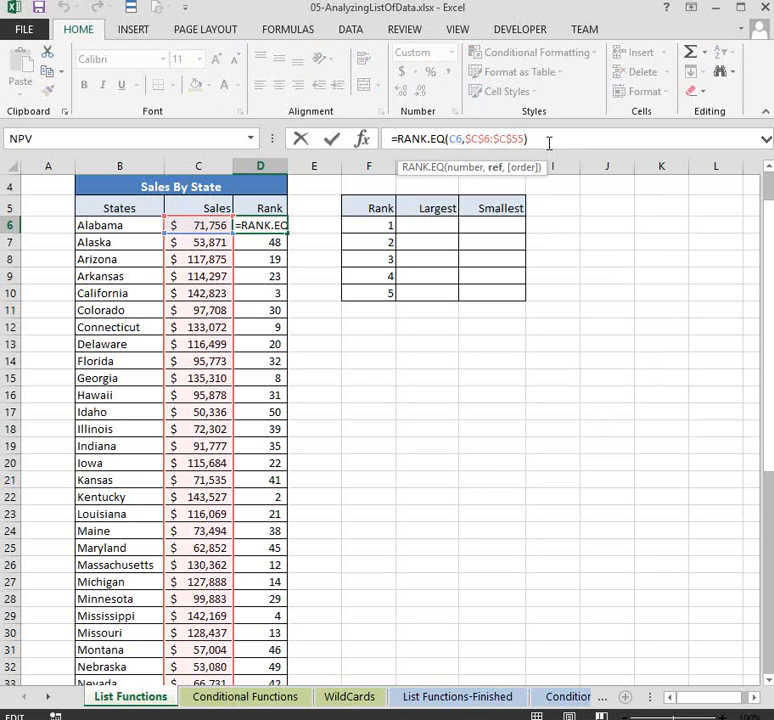
pyautogui.write(',')
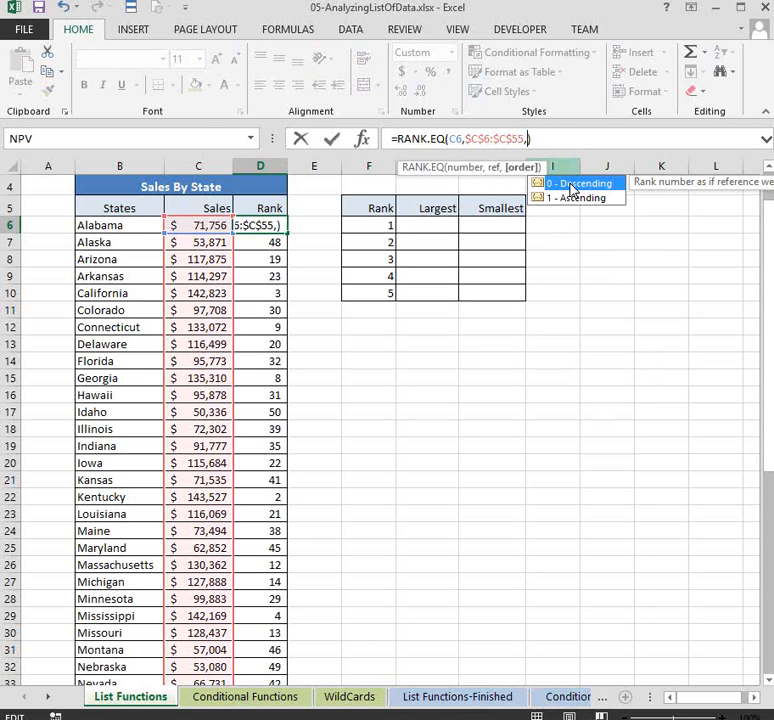
pyautogui.press('Escape')
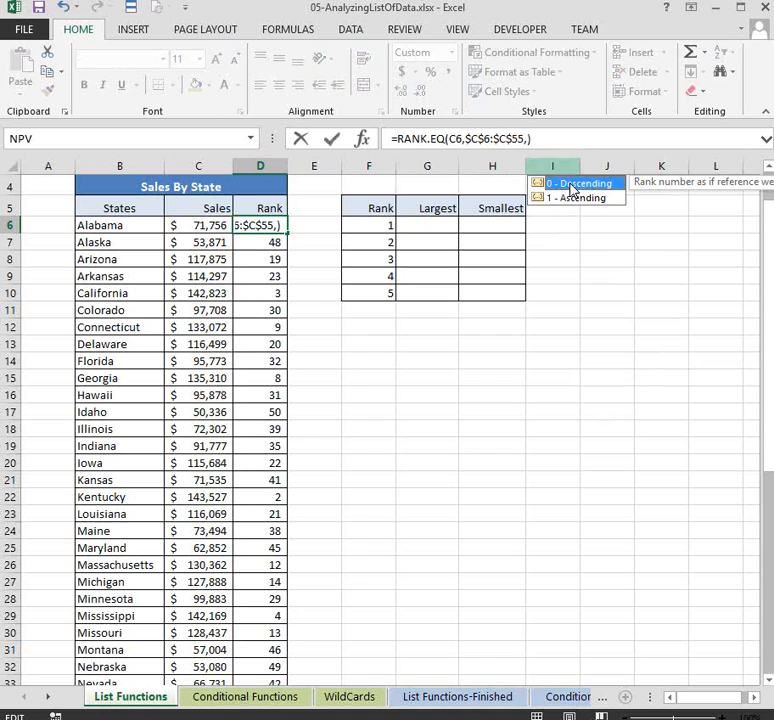
pyautogui.doubleClick(572, 185)
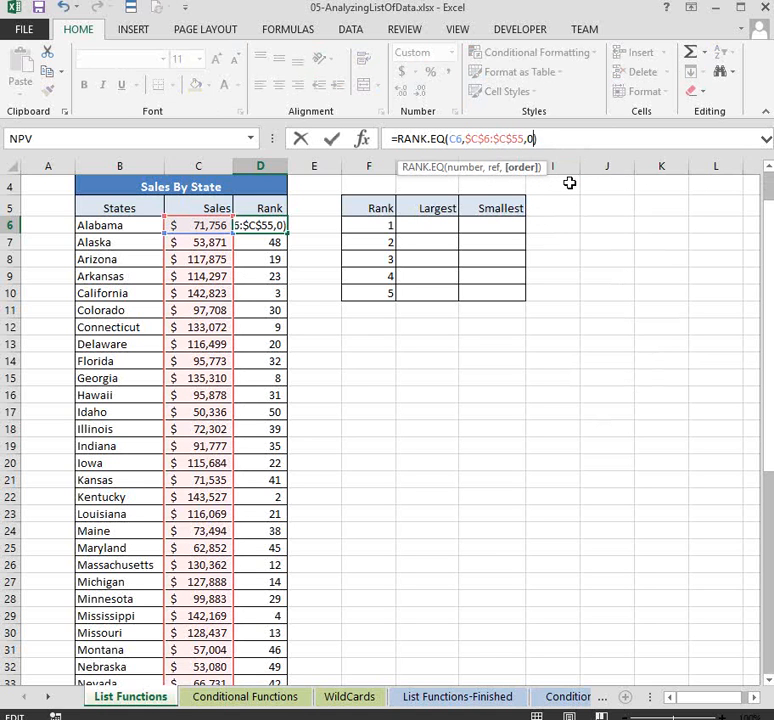
pyautogui.press('Return')
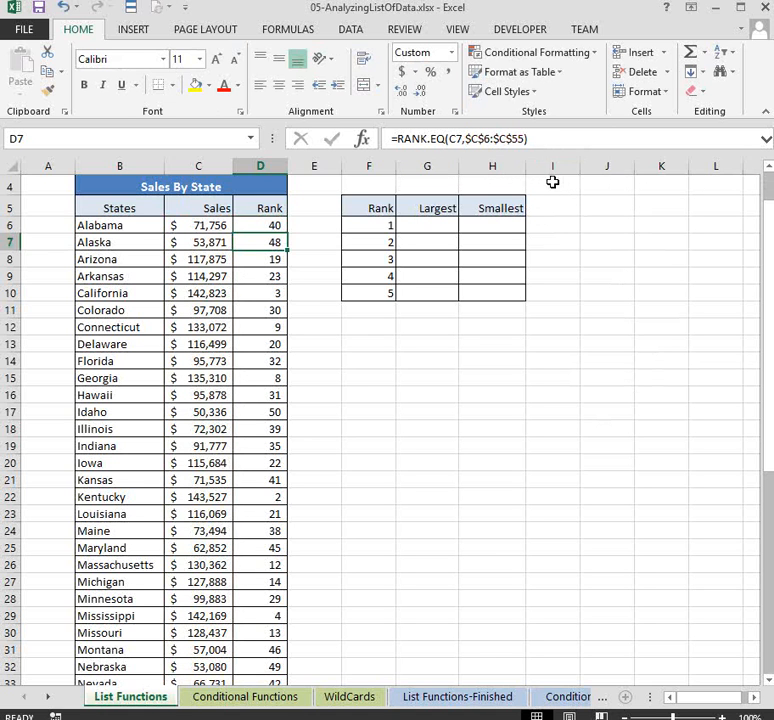
# - Fill the descending rank formula from D6 down the Rank column and spot-check copied formulas, including New Jersey's in D35
pyautogui.click(268, 226)
pyautogui.doubleClick(287, 233)
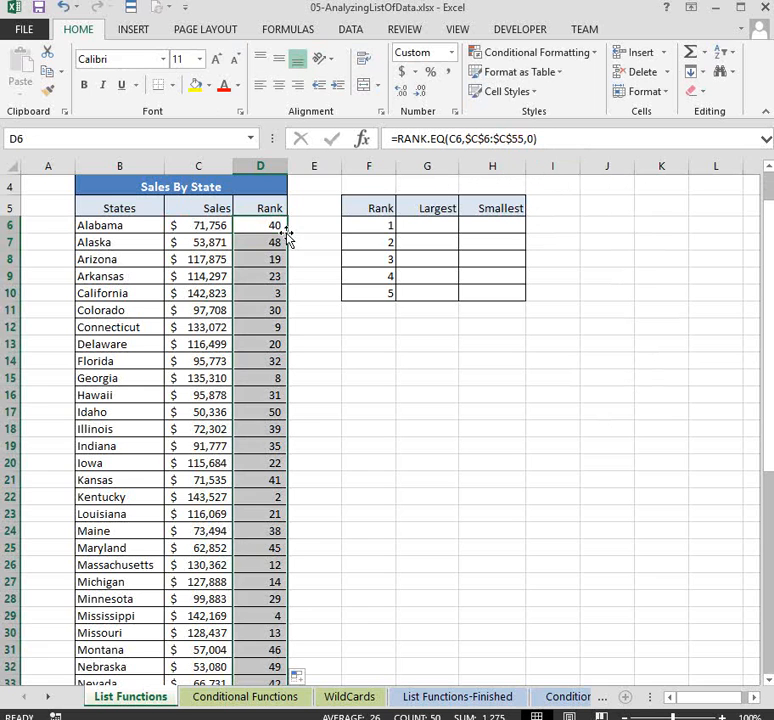
pyautogui.click(263, 246)
pyautogui.click(261, 272)
pyautogui.click(256, 325)
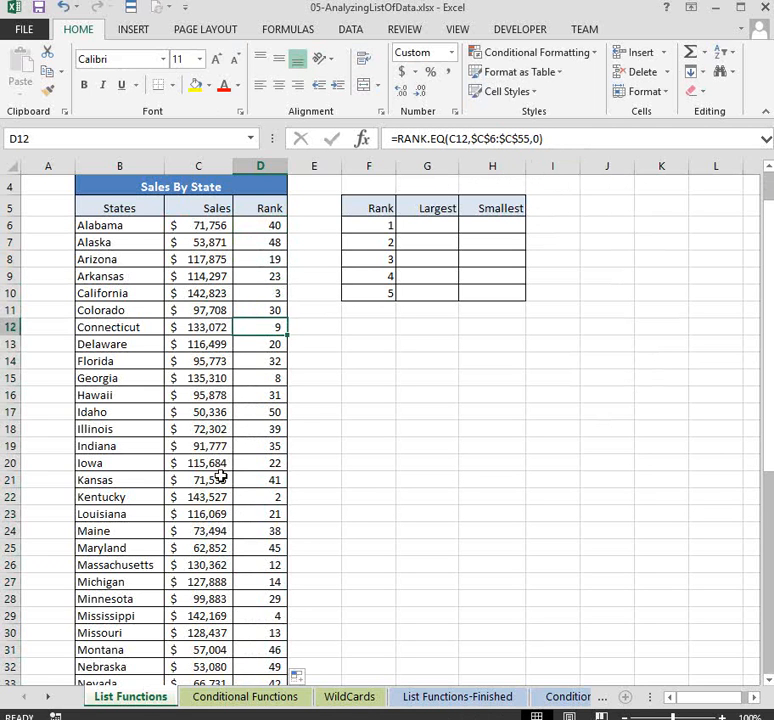
pyautogui.scroll(-3, 262, 594)
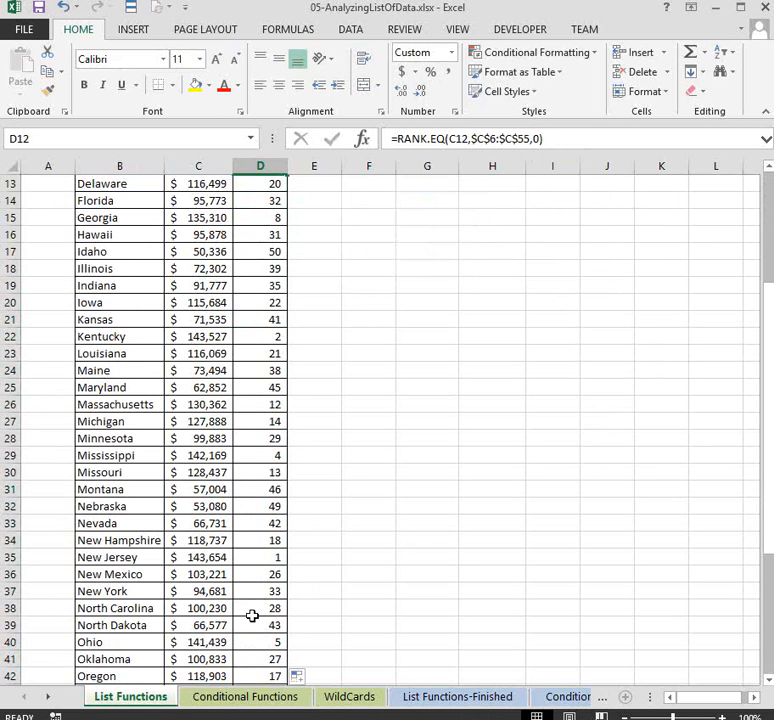
pyautogui.click(259, 557)
pyautogui.scroll(4, 367, 479)
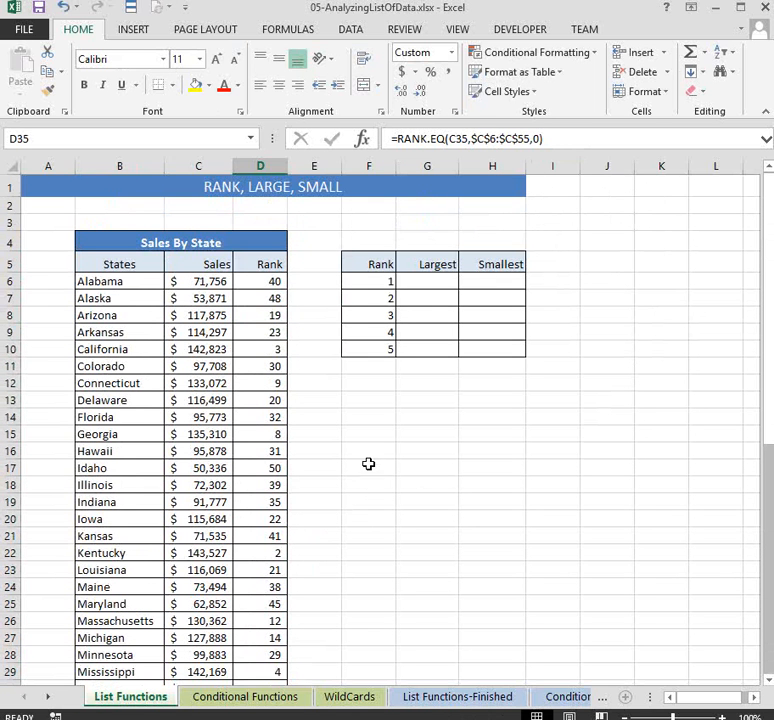
# - Change the order argument of the RANK.EQ formula in D6 to 1 (Ascending)
pyautogui.click(251, 279)
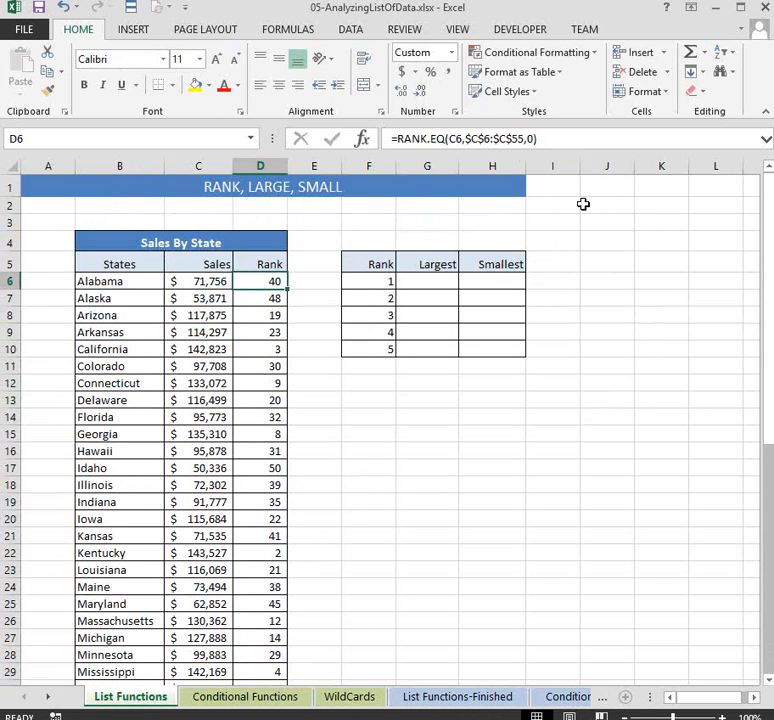
pyautogui.click(535, 138)
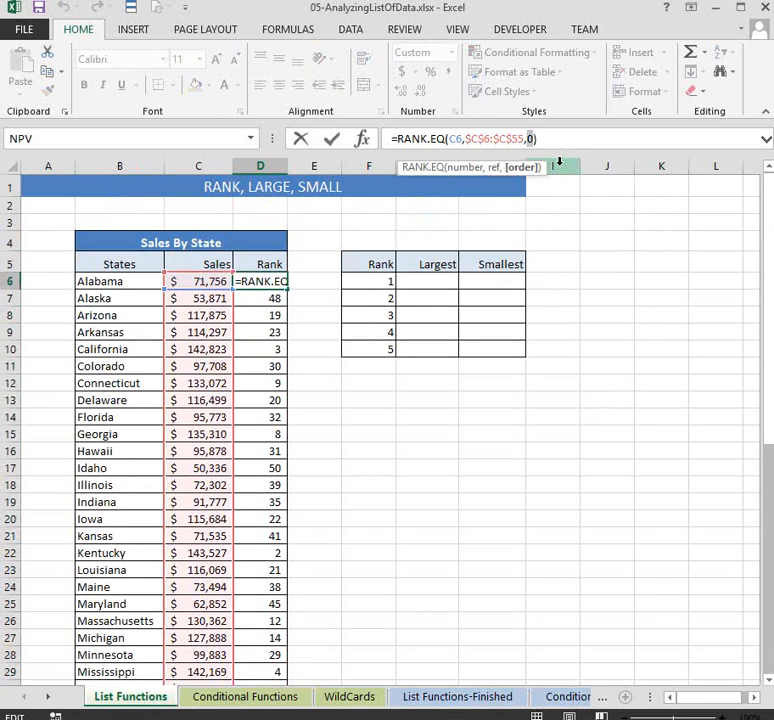
pyautogui.press('BackSpace')
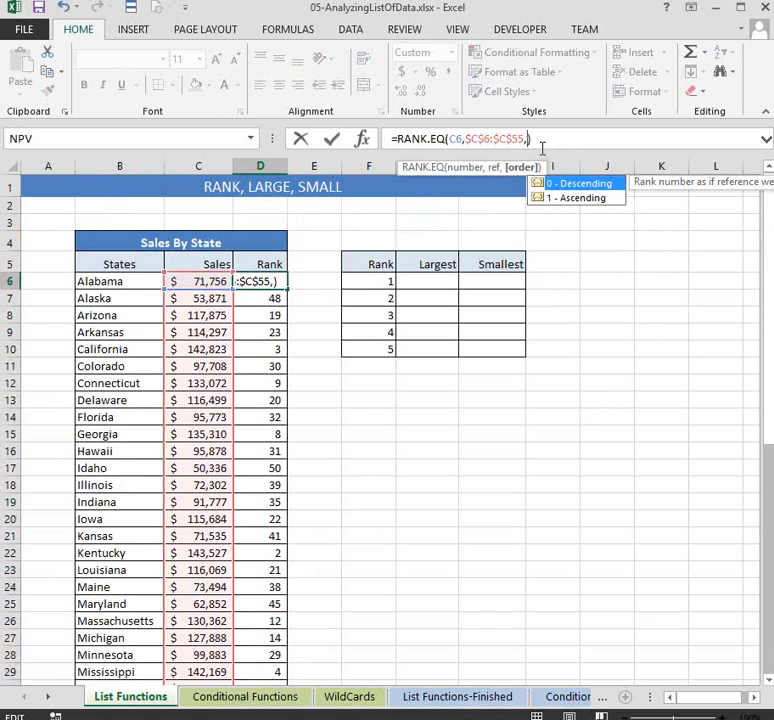
pyautogui.click(576, 199)
pyautogui.doubleClick(576, 199)
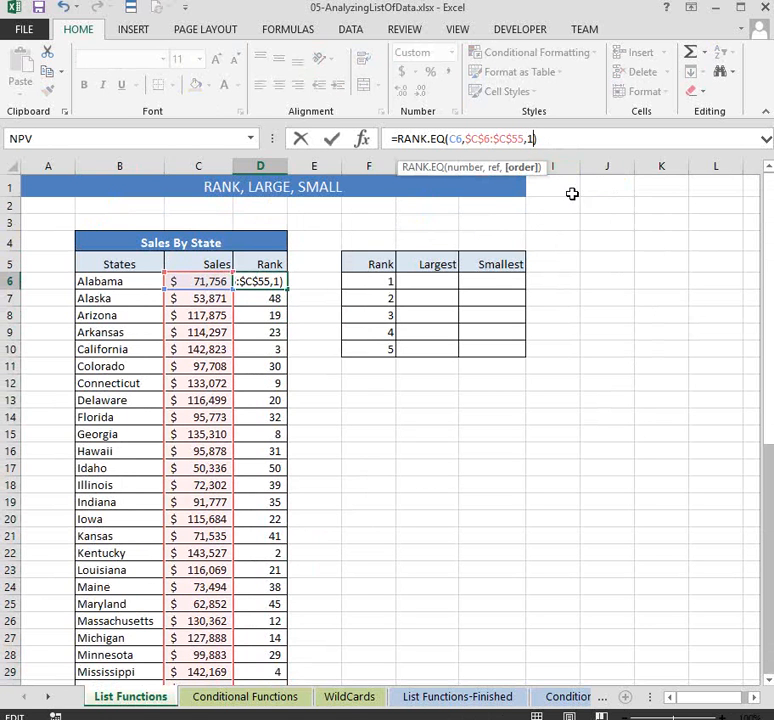
pyautogui.press('Return')
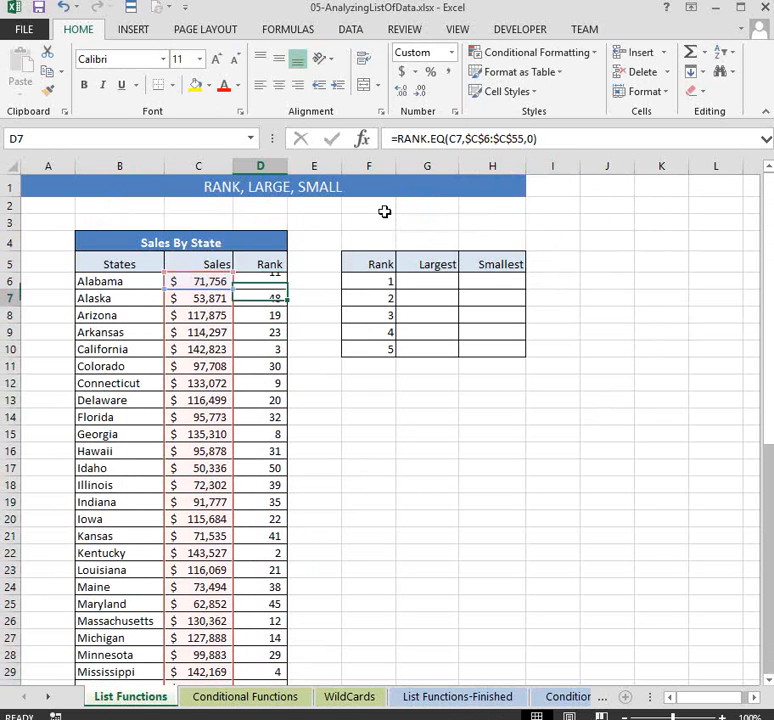
# - Fill the ascending rank formula from D6 down the Rank column and check the ranks of New Jersey and Idaho
pyautogui.click(275, 287)
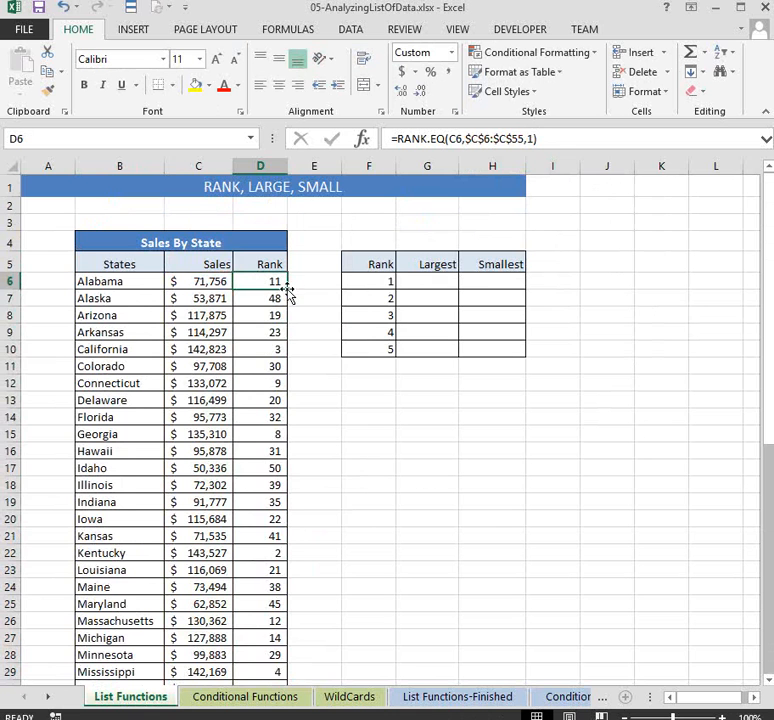
pyautogui.doubleClick(288, 291)
pyautogui.scroll(-2, 321, 371)
pyautogui.scroll(-5, 319, 378)
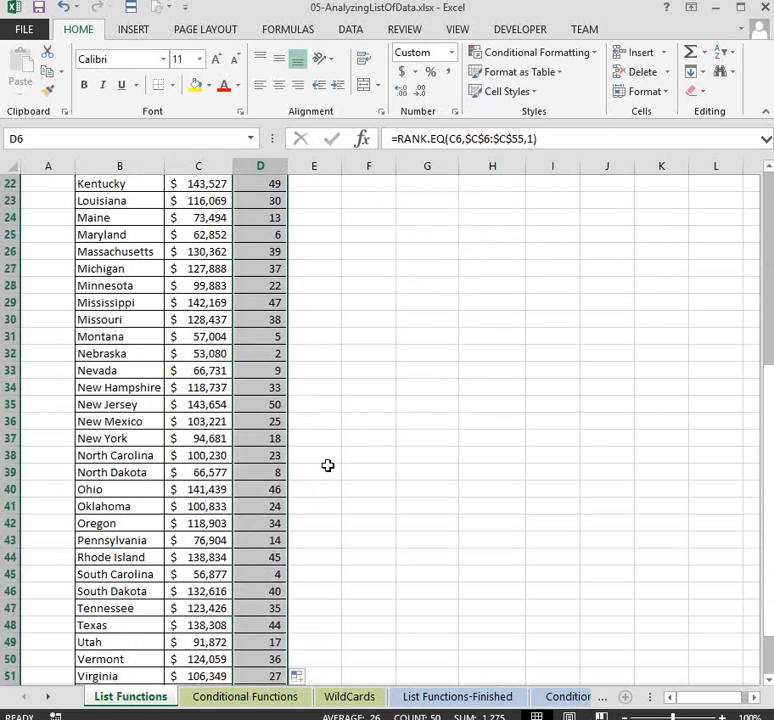
pyautogui.click(270, 401)
pyautogui.scroll(3, 356, 437)
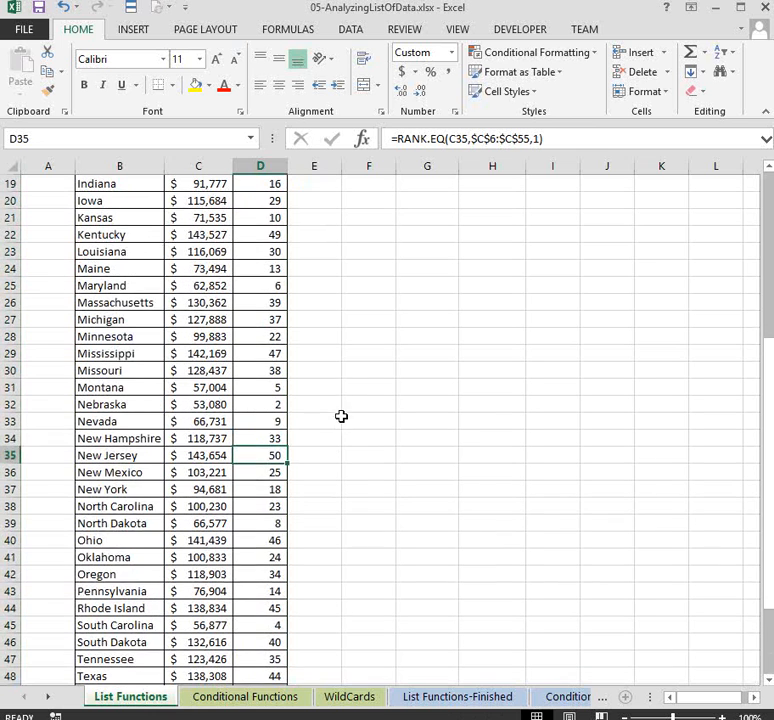
pyautogui.click(202, 252)
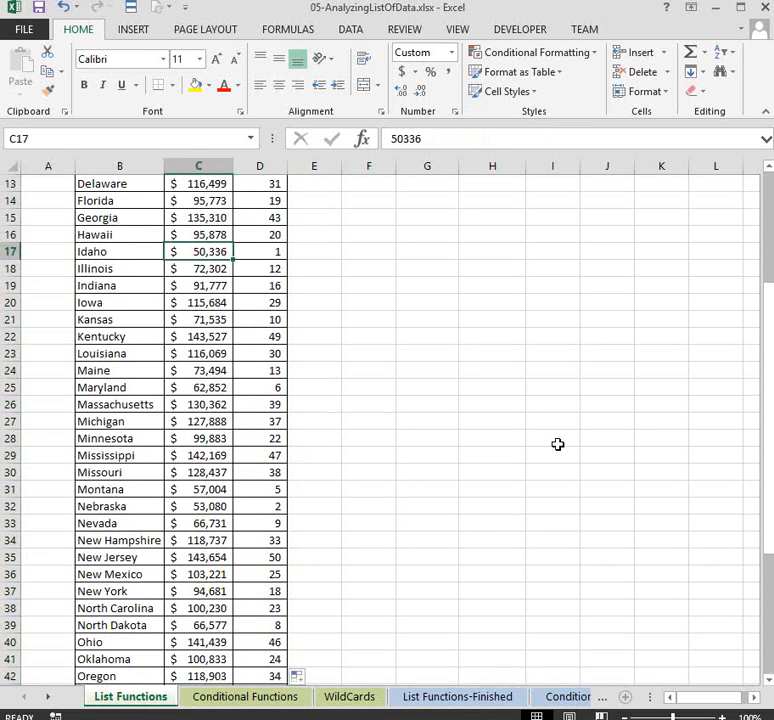
pyautogui.scroll(2, 473, 412)
pyautogui.scroll(2, 473, 412)
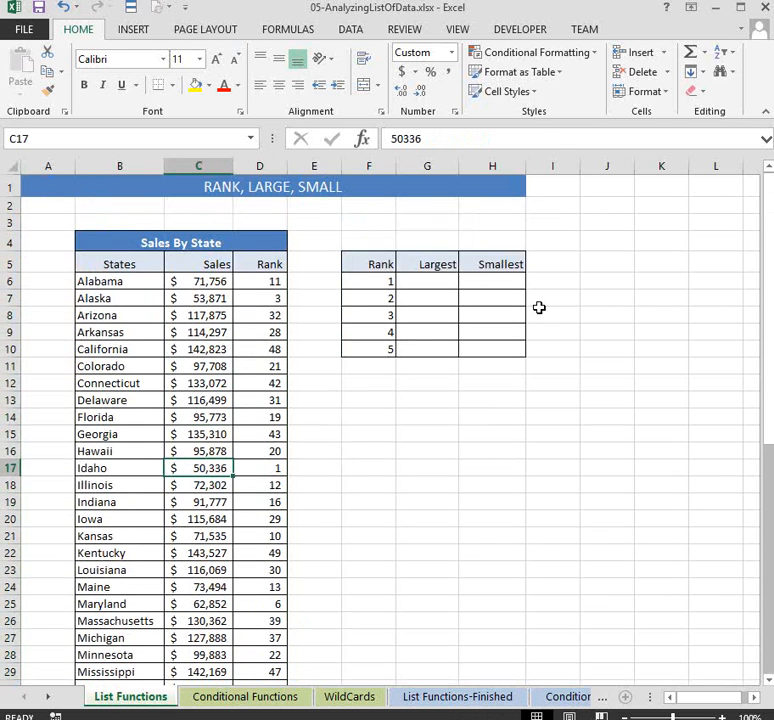
# - Set the order argument of D6's RANK.EQ formula back to 0 (Descending), keeping the range $C$6:$C$55
pyautogui.click(265, 281)
pyautogui.click(549, 138)
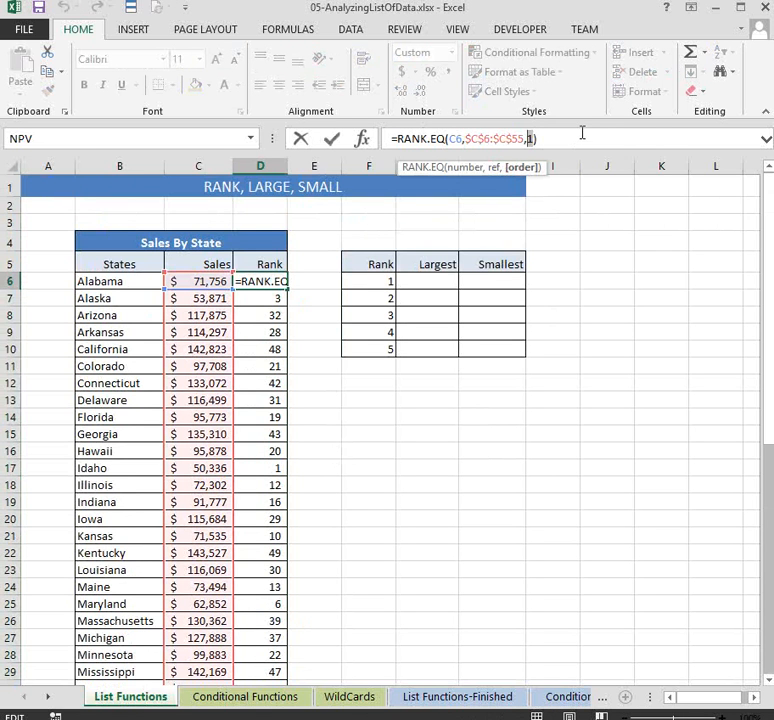
pyautogui.press('BackSpace')
pyautogui.write('0')
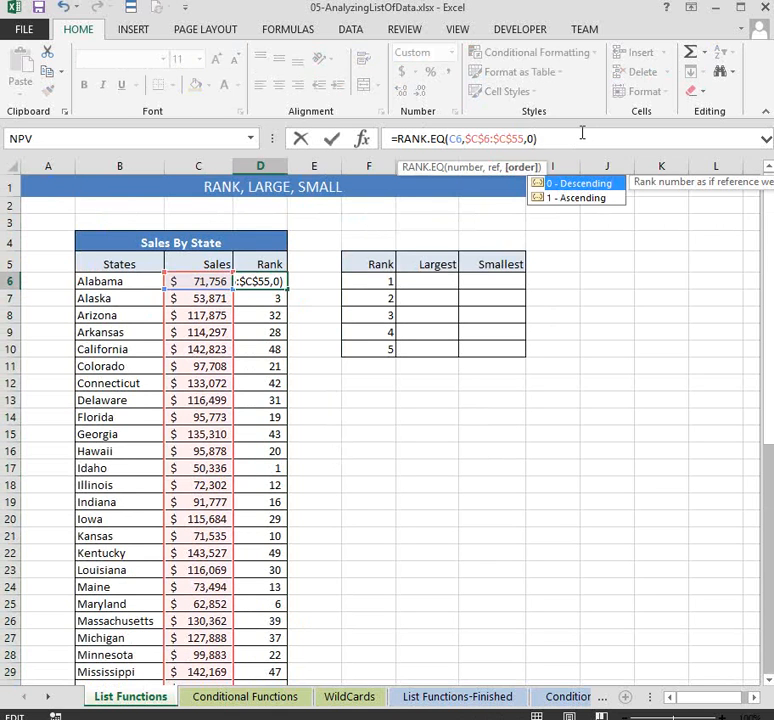
pyautogui.press('Return')
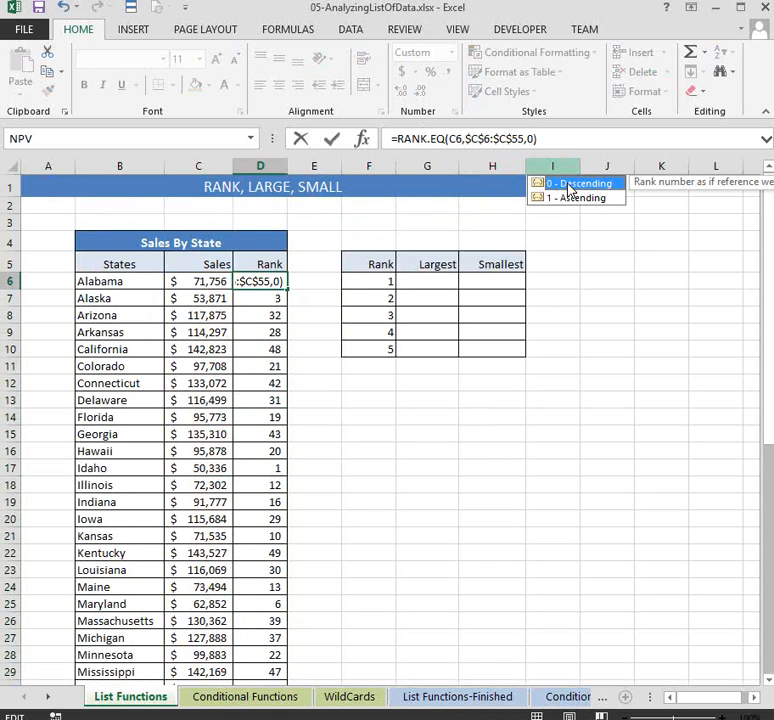
pyautogui.doubleClick(567, 187)
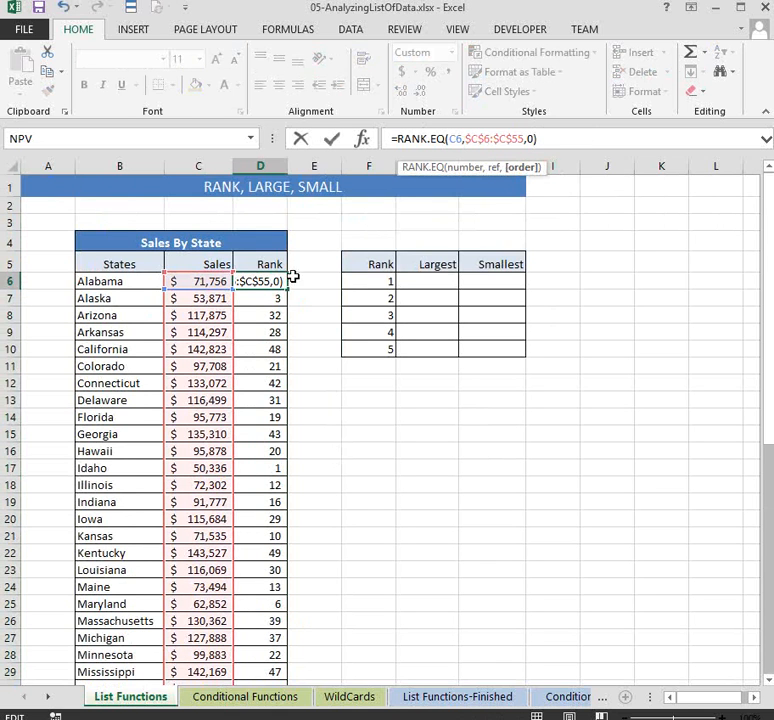
pyautogui.click(330, 140)
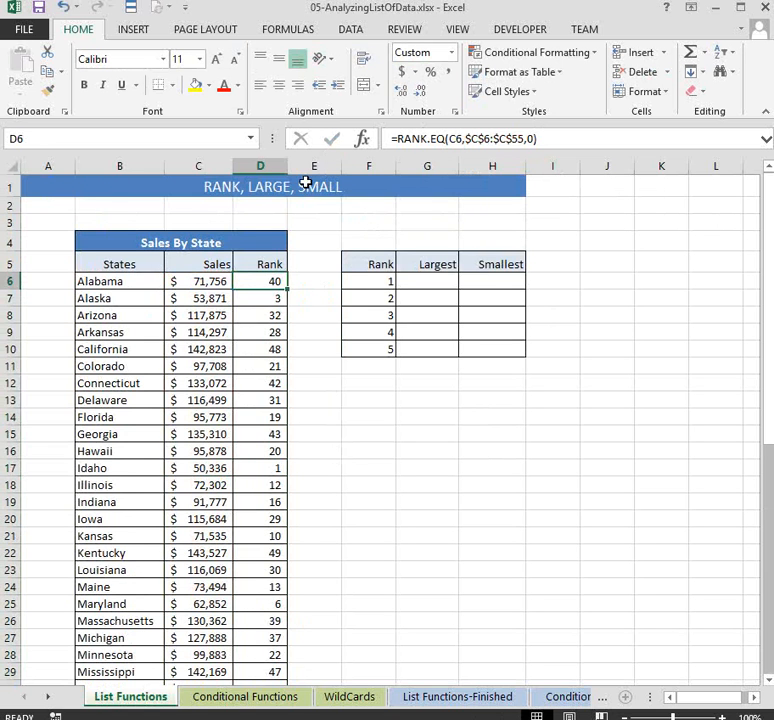
# - Fill the descending RANK.EQ formula from D6 down the rest of the Rank column
pyautogui.doubleClick(287, 290)
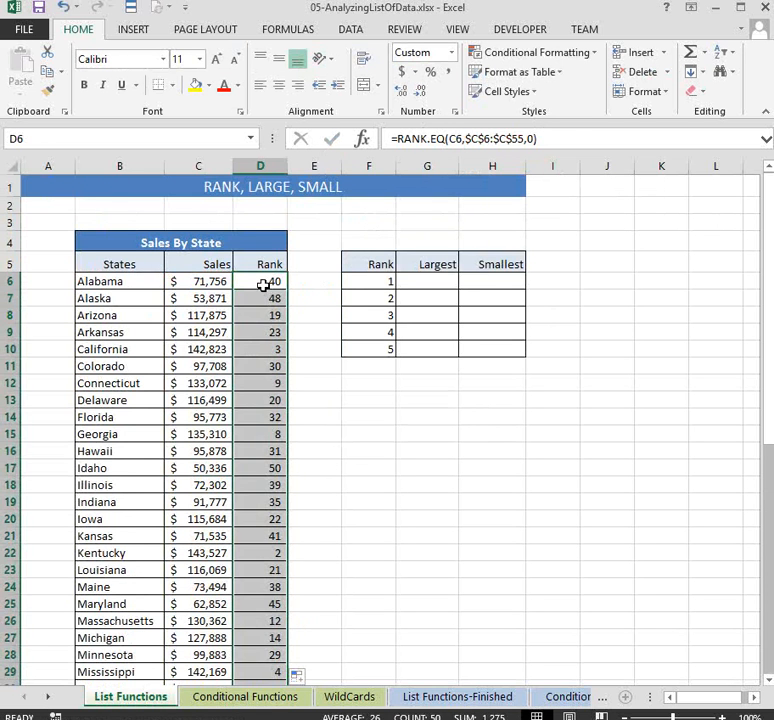
pyautogui.click(263, 283)
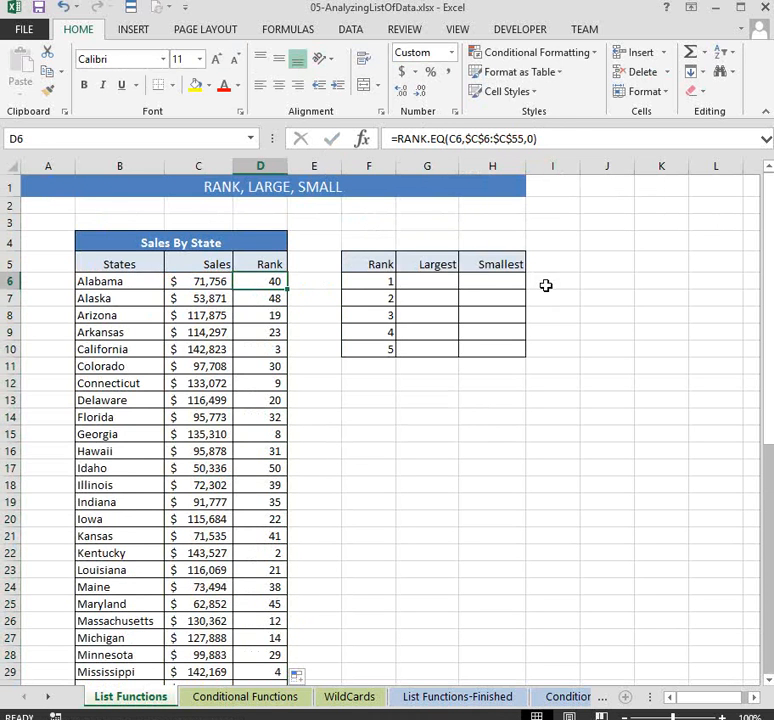
# - Start a LARGE formula in G6 with the absolute sales range $C$6:$C$55 as its array argument
pyautogui.click(439, 281)
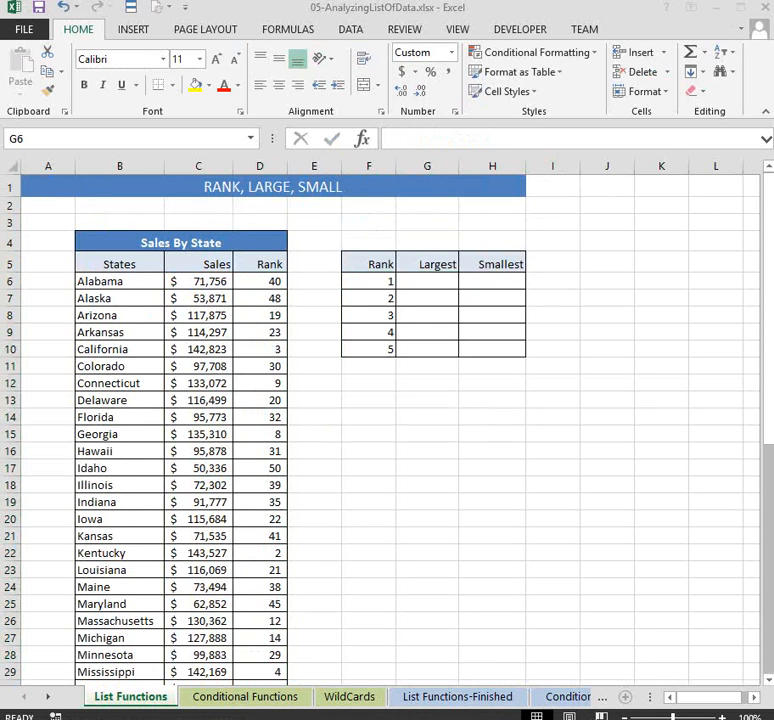
pyautogui.click(552, 223)
pyautogui.click(419, 281)
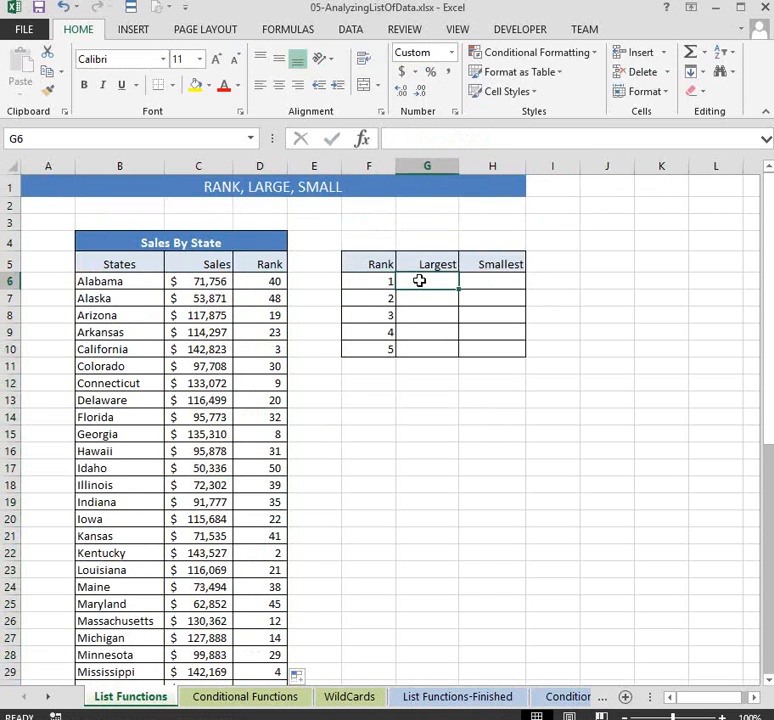
pyautogui.write('=lar')
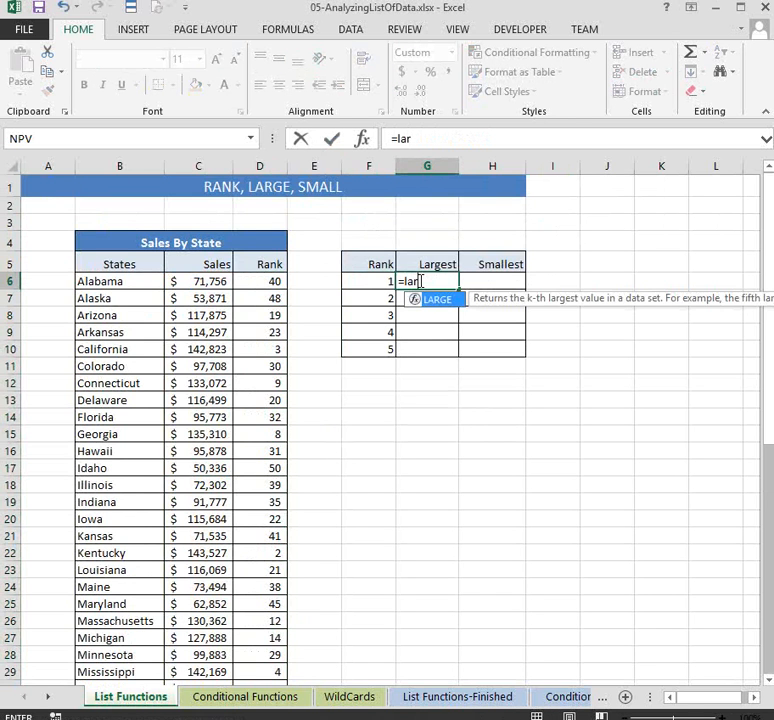
pyautogui.write('ge(')
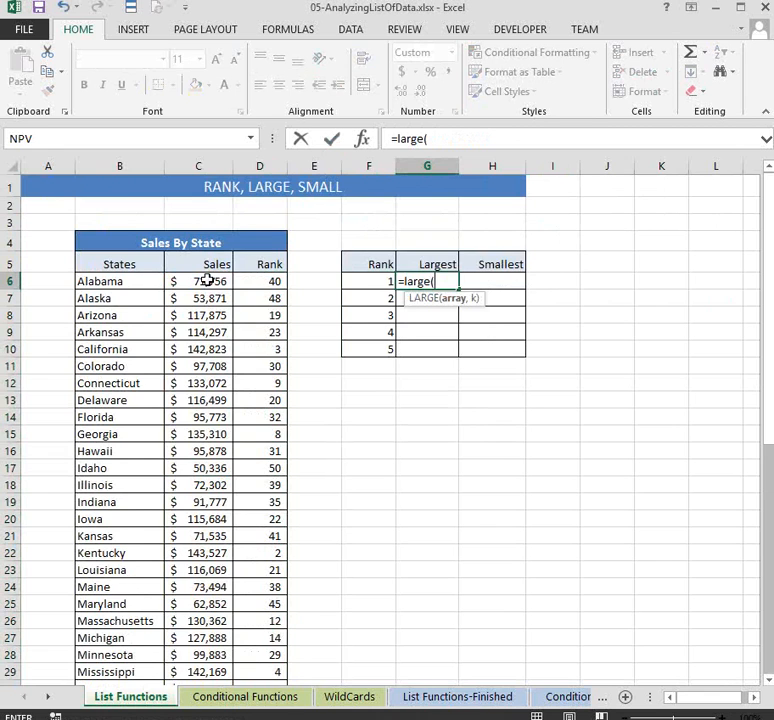
pyautogui.moveTo(207, 280); pyautogui.dragTo(201, 540)
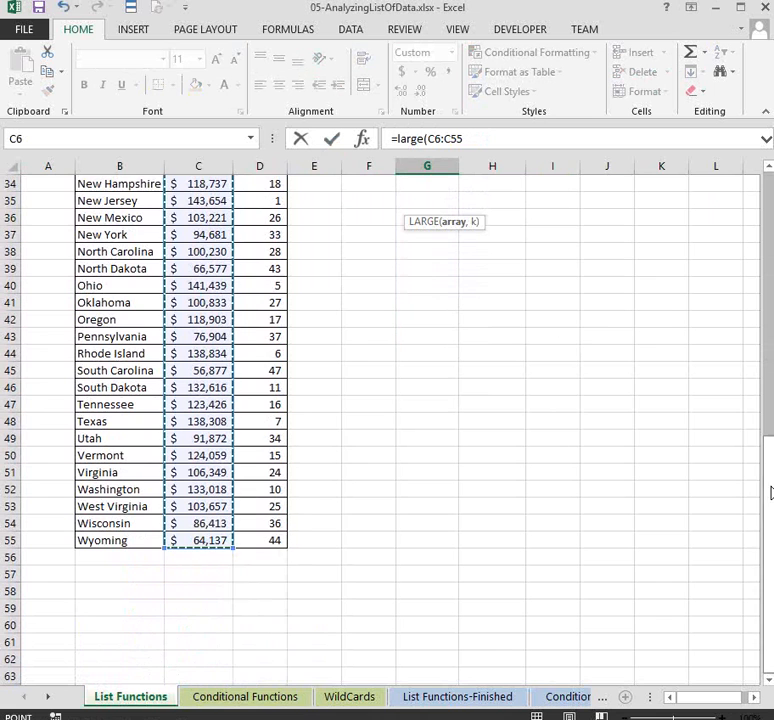
pyautogui.moveTo(769, 490); pyautogui.dragTo(769, 220)
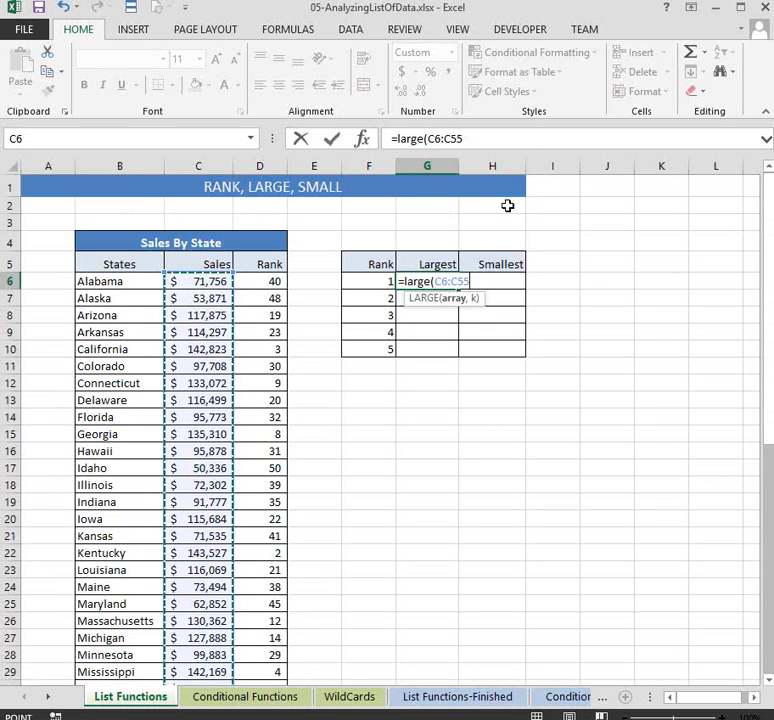
pyautogui.press('F4')
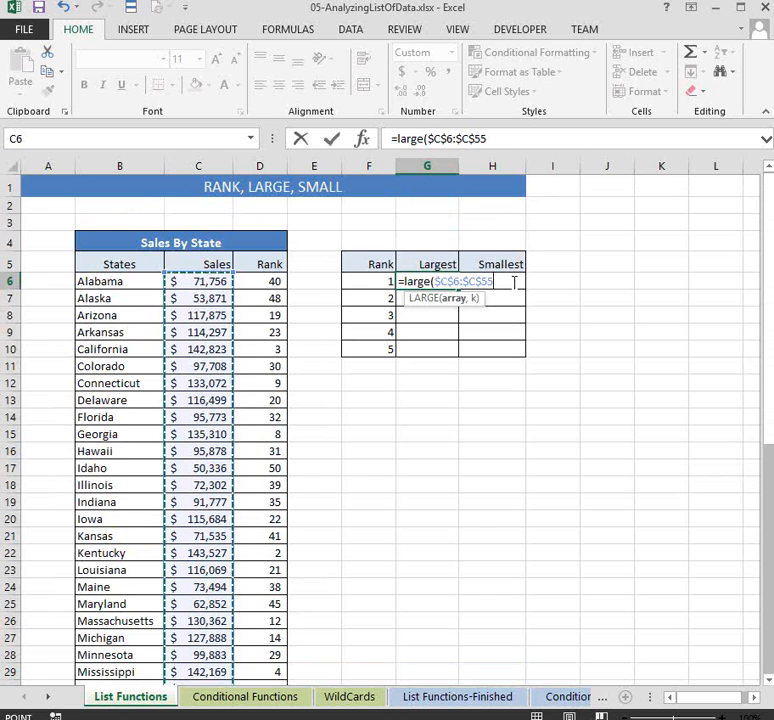
pyautogui.write(',')
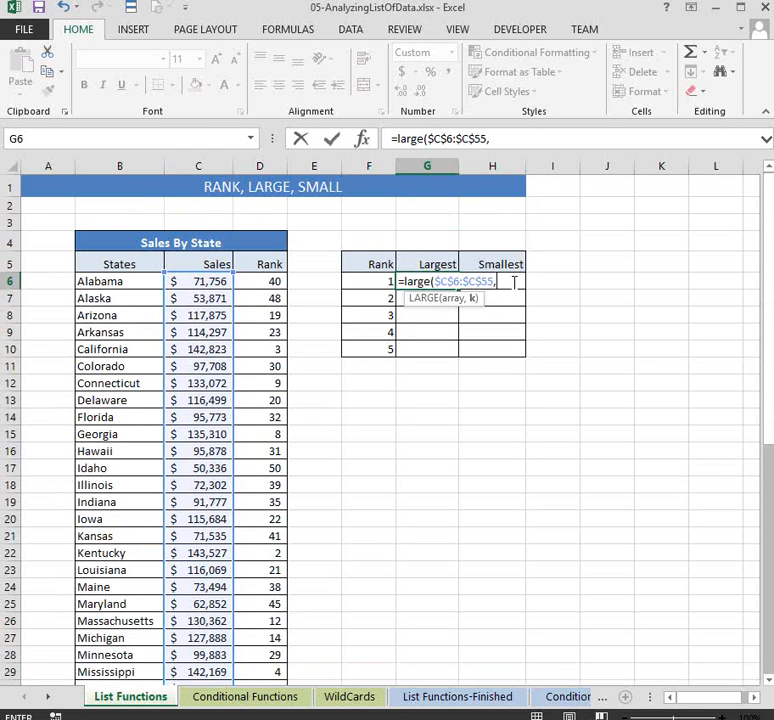
# - Review the K argument of LARGE in the function arguments and try to accept the formula without it
pyautogui.click(367, 139)
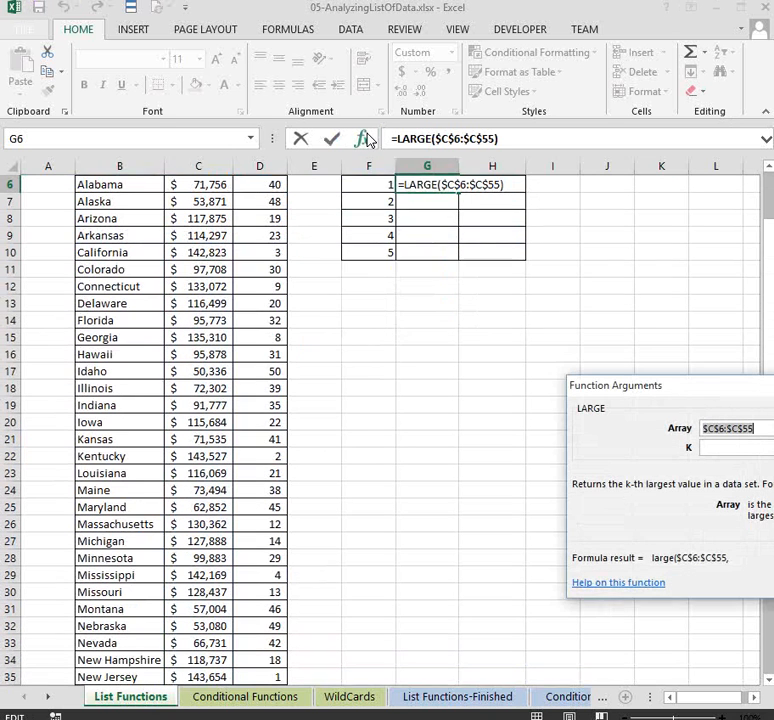
pyautogui.click(225, 229)
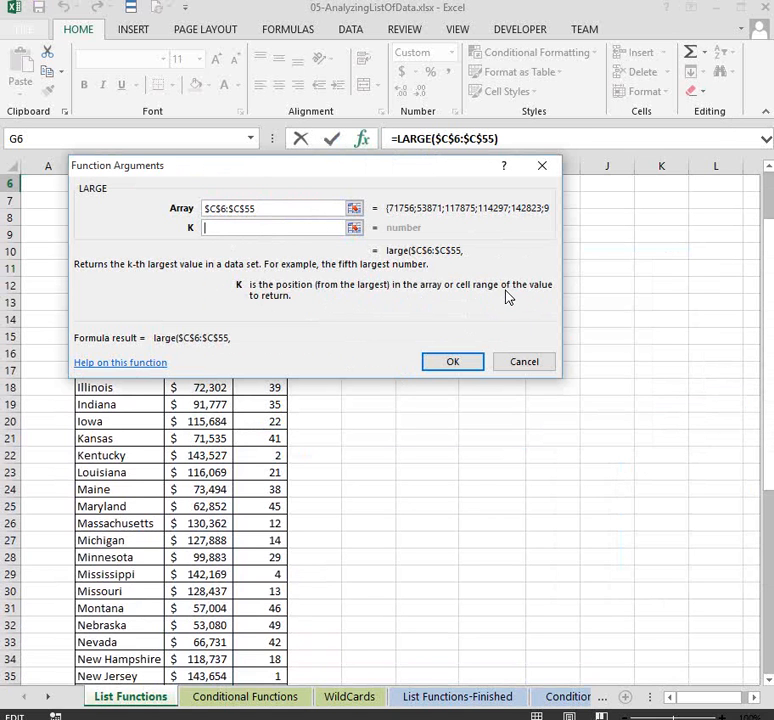
pyautogui.click(460, 364)
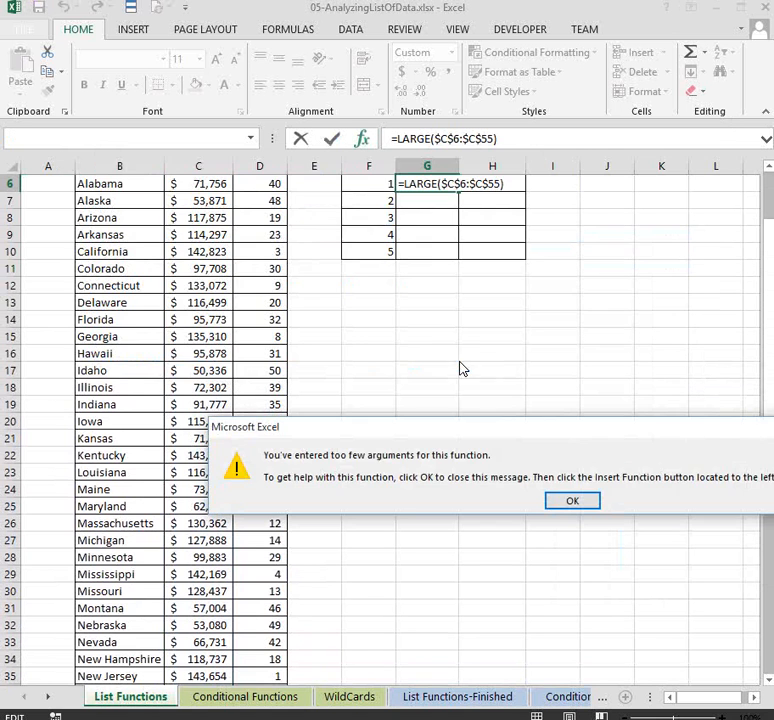
pyautogui.click(549, 498)
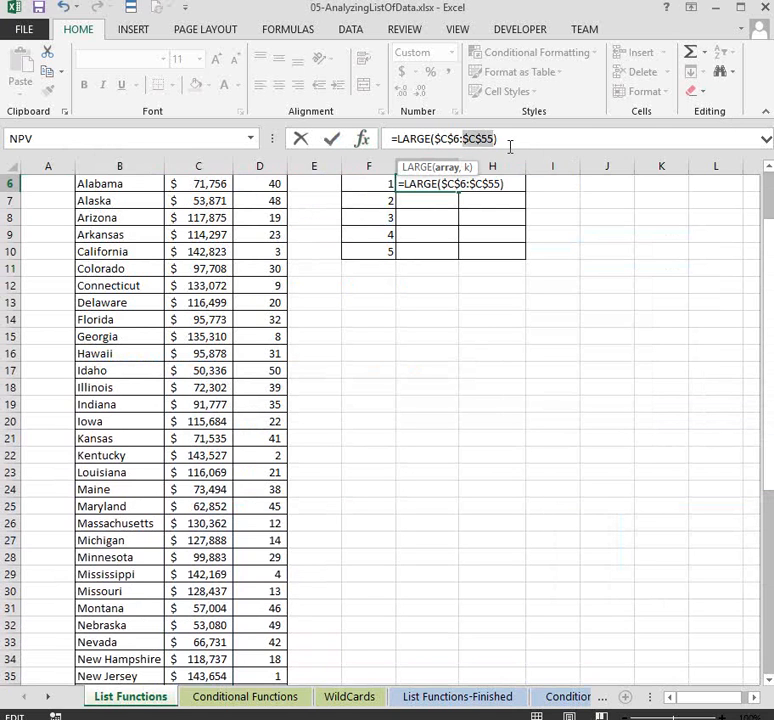
# - Complete the LARGE formula in G6 with a k argument of 1 and check the entry
pyautogui.click(552, 141)
pyautogui.write(',1')
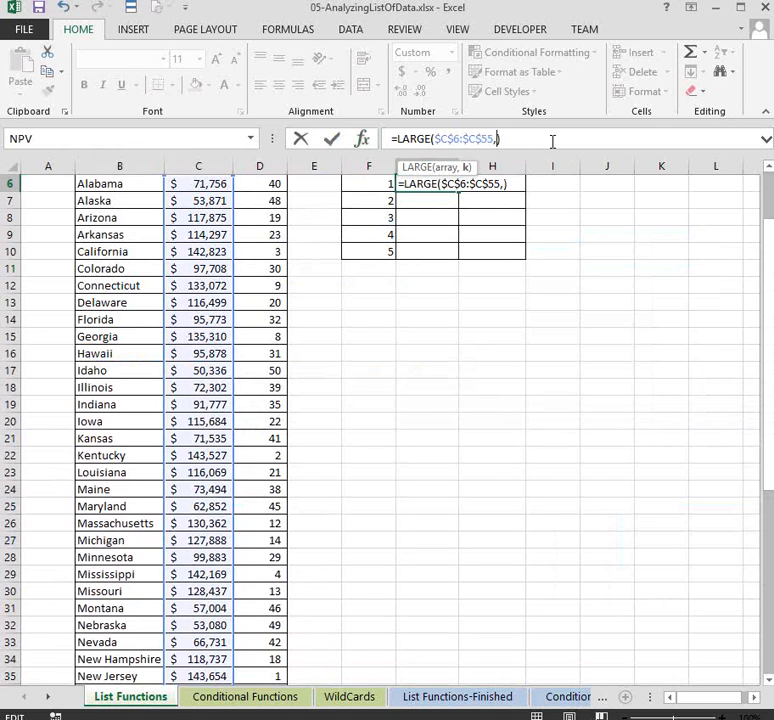
pyautogui.press('Return')
pyautogui.scroll(2, 513, 382)
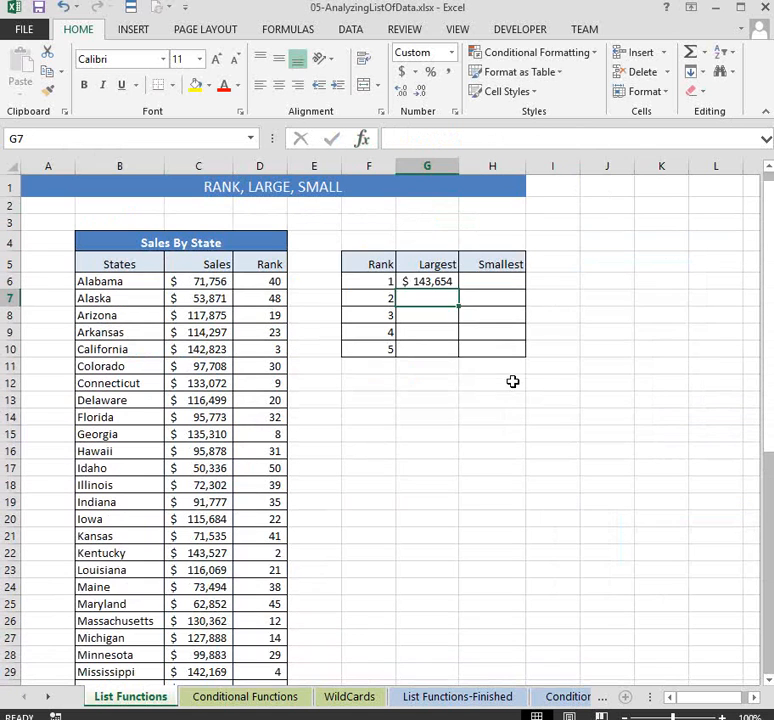
pyautogui.click(432, 280)
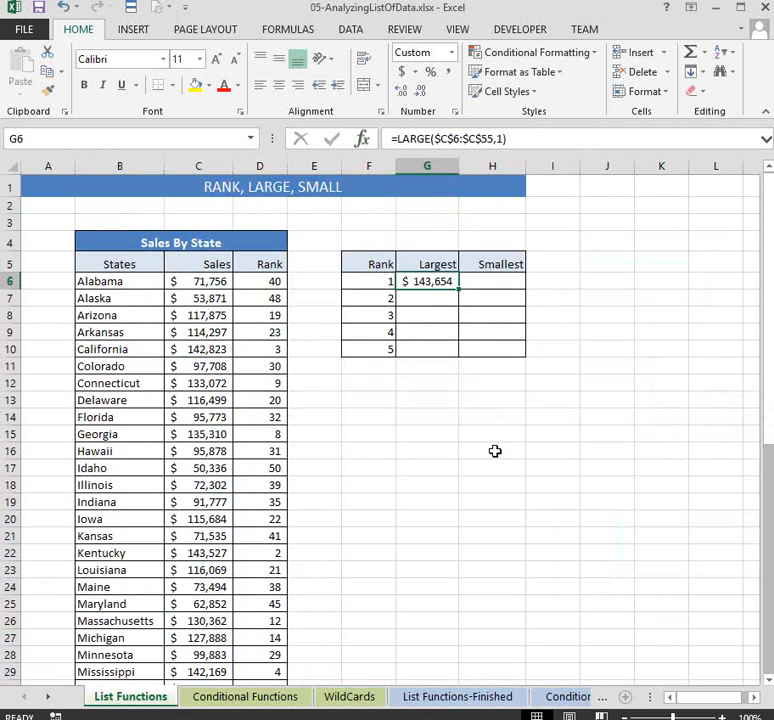
# - Set Alabama's sales in C6 to 99971756, autofit column G and check how the LARGE formula in G6 responds
pyautogui.click(194, 554)
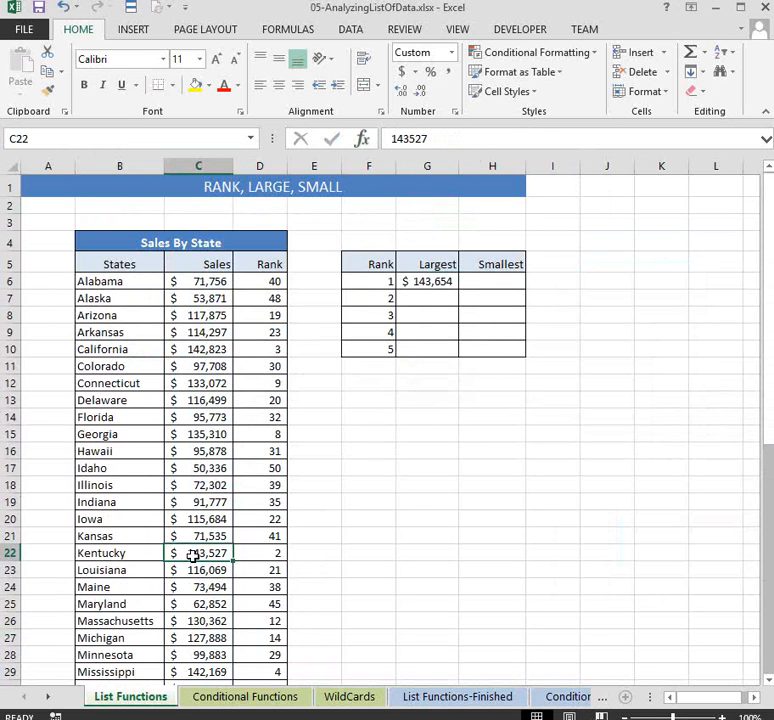
pyautogui.click(203, 283)
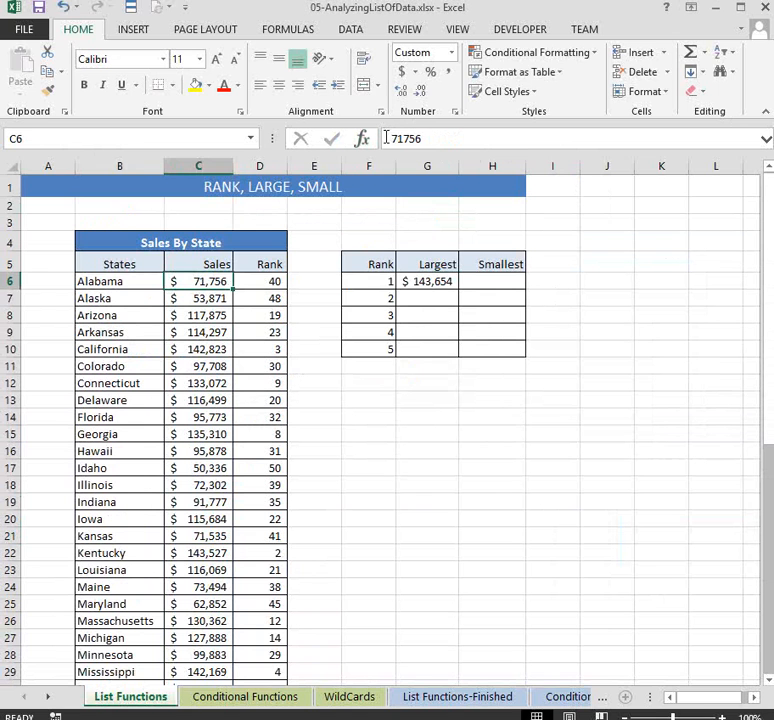
pyautogui.click(386, 138)
pyautogui.write('99,')
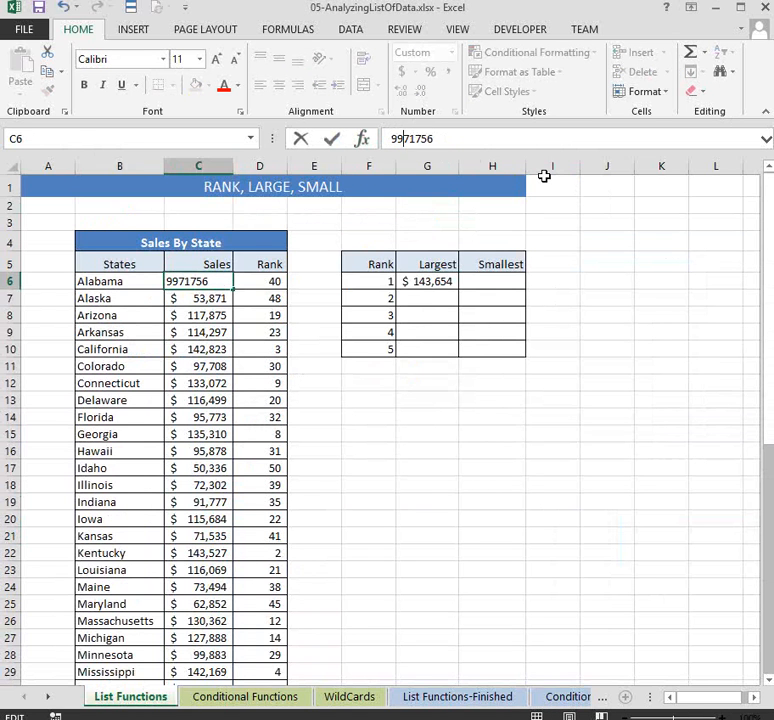
pyautogui.write('9')
pyautogui.press('Return')
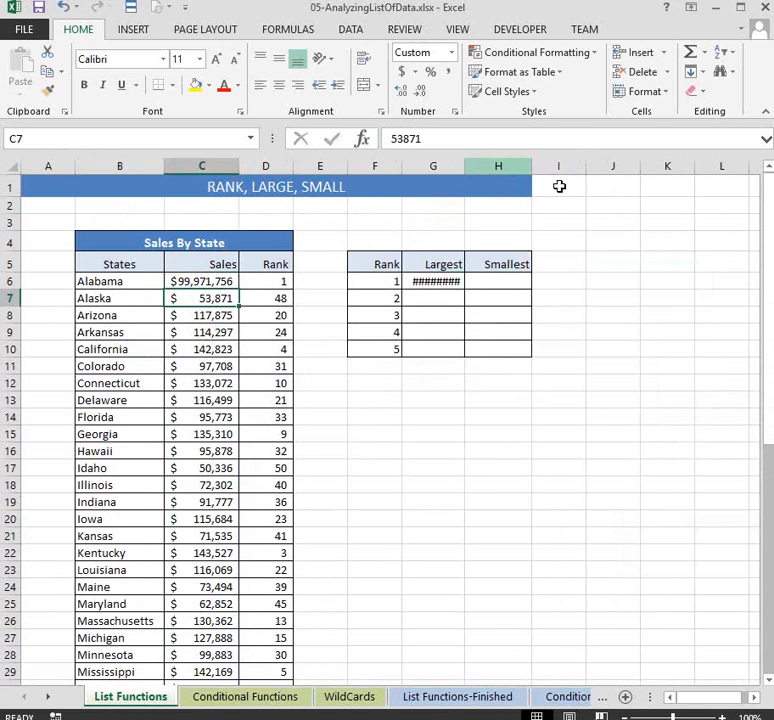
pyautogui.doubleClick(464, 165)
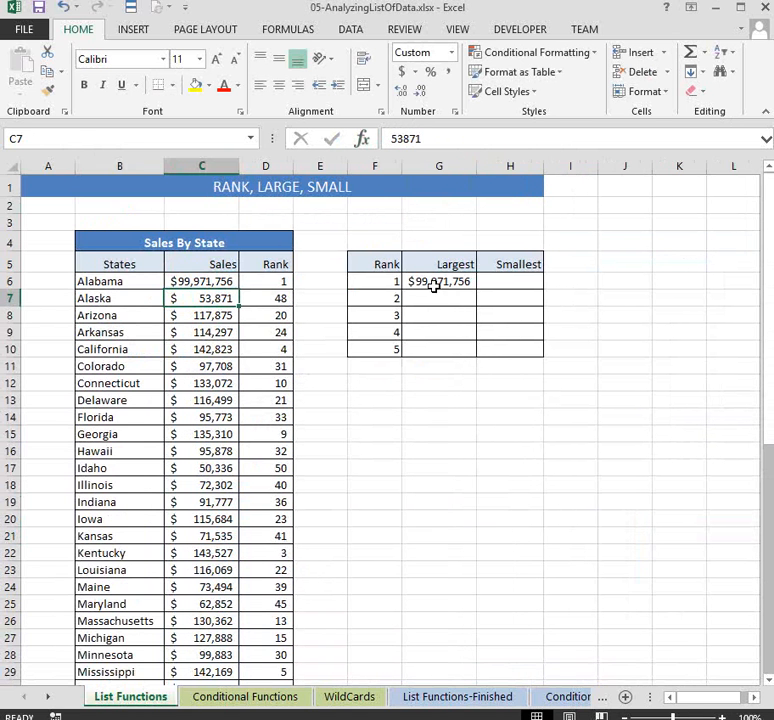
pyautogui.click(433, 284)
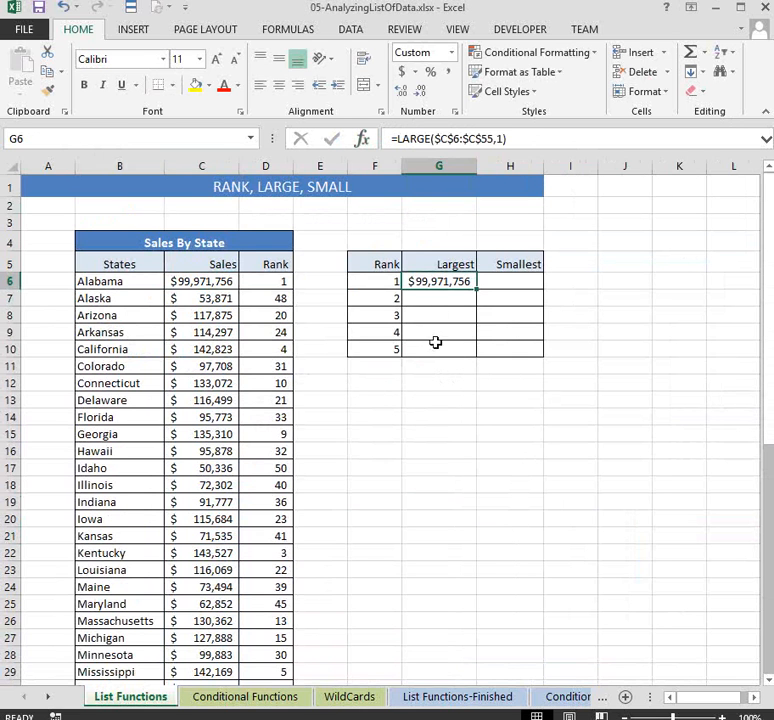
pyautogui.click(282, 278)
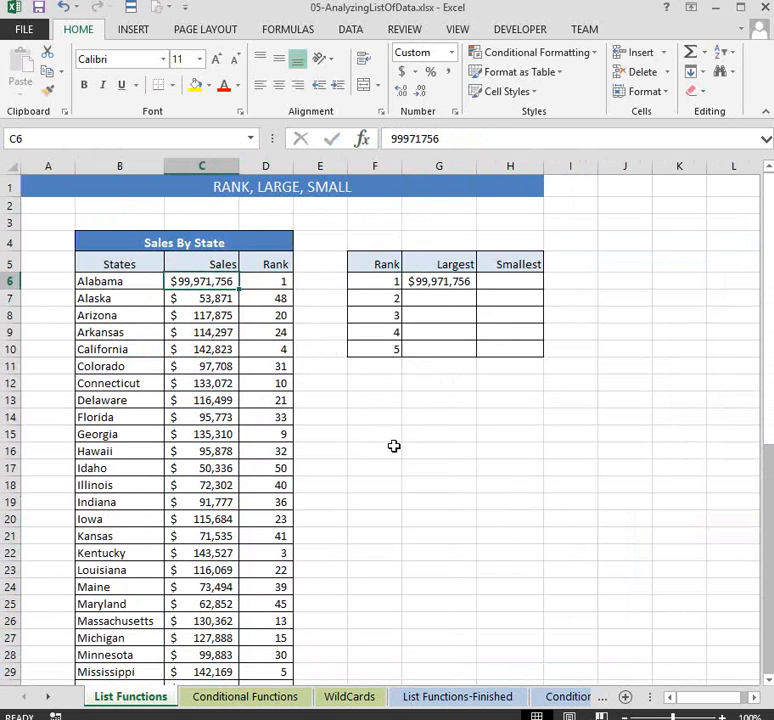
# - Undo the column G width change and the test edit of Alabama's sales
pyautogui.hotkey('ctrl', 'z')
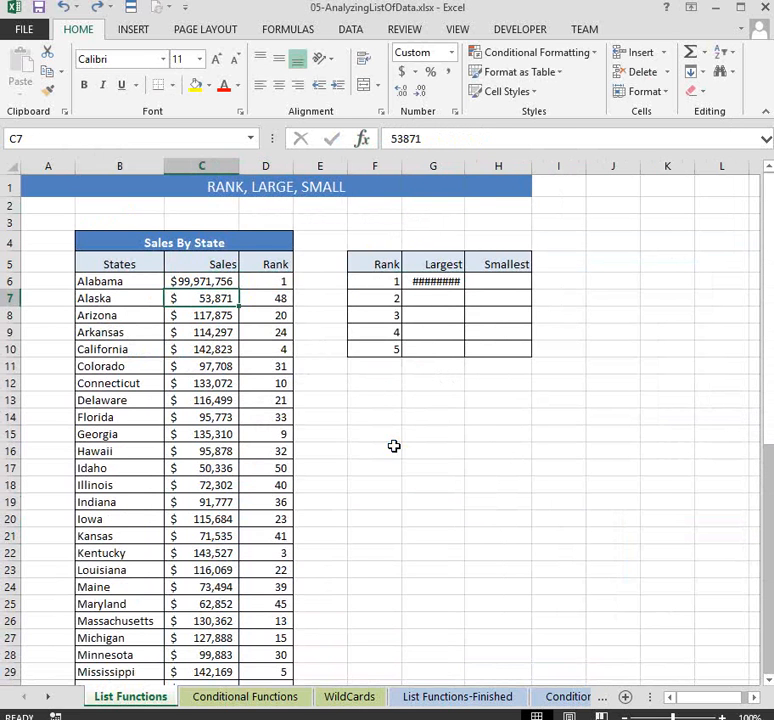
pyautogui.hotkey('ctrl', 'z')
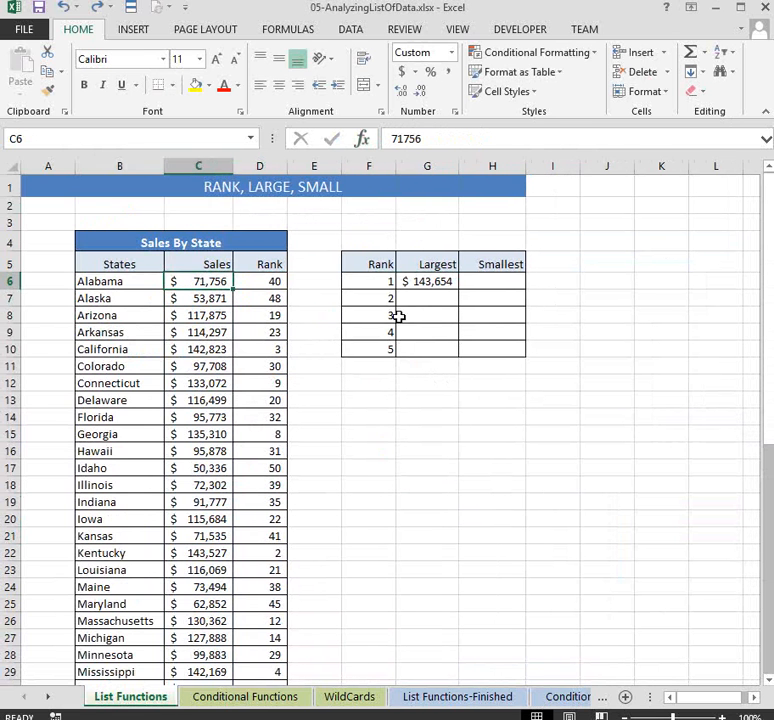
# - Fill the LARGE formula from G6 down to G10 and inspect the copied formulas
pyautogui.click(437, 283)
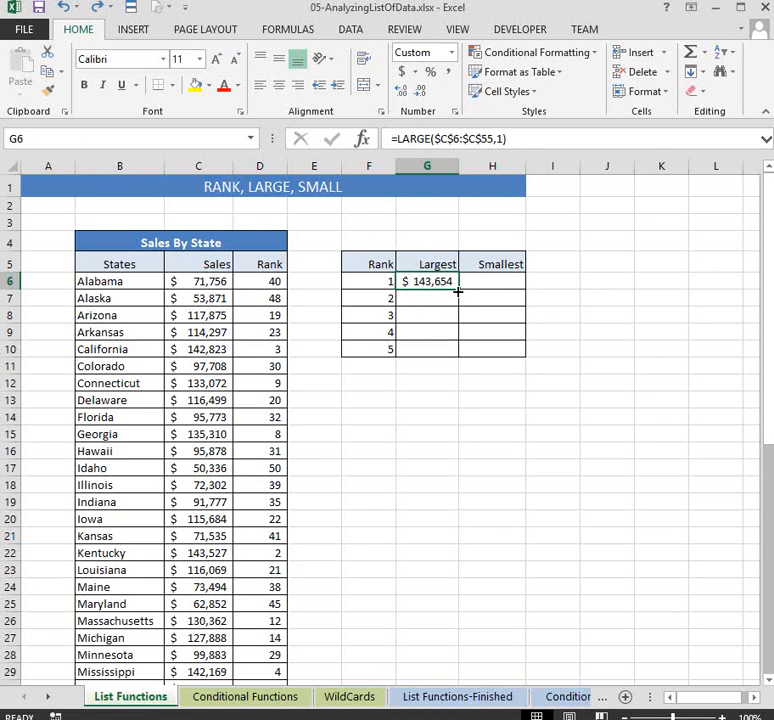
pyautogui.doubleClick(458, 290)
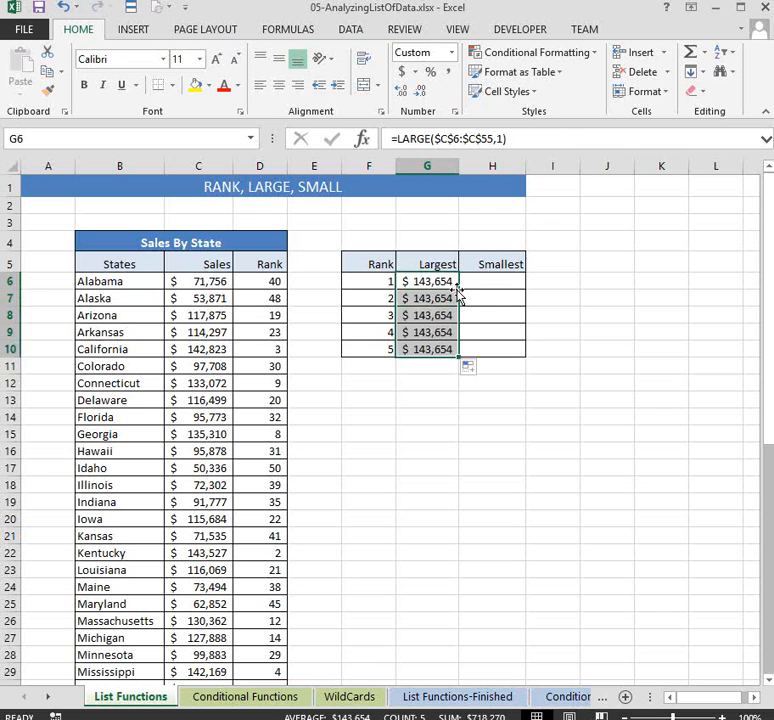
pyautogui.click(432, 298)
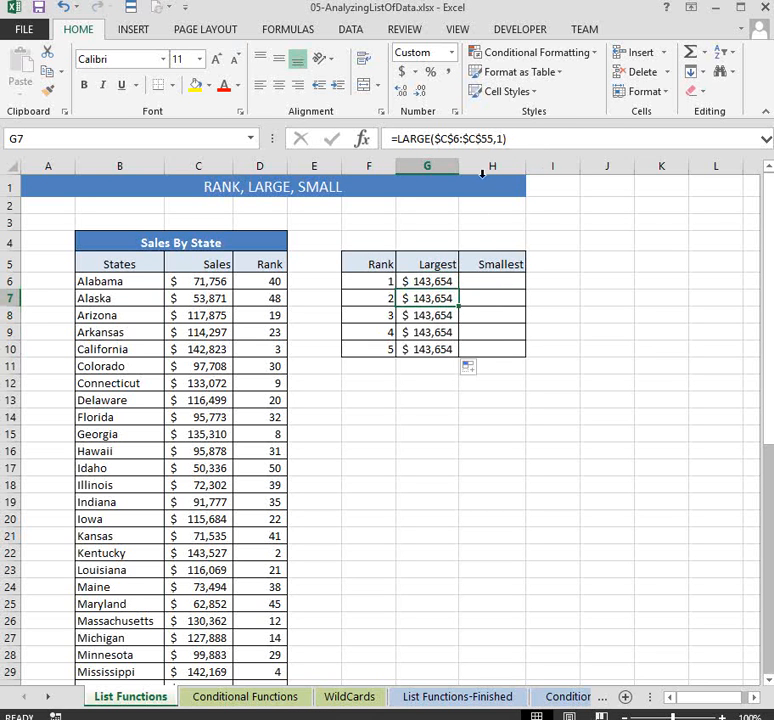
pyautogui.click(435, 314)
pyautogui.click(436, 332)
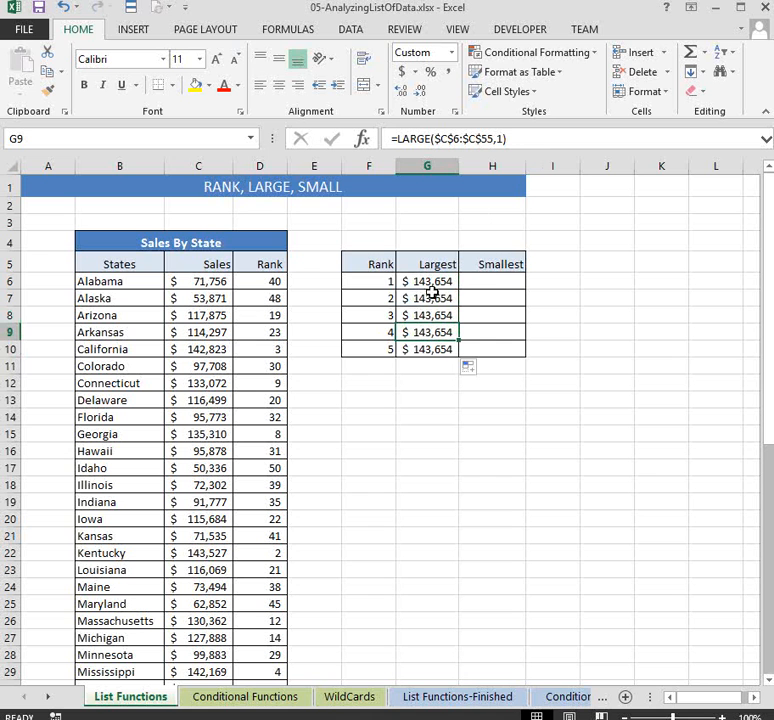
# - Set the k argument of the LARGE formula to 2 in G7 and to 3 in G8
pyautogui.click(432, 298)
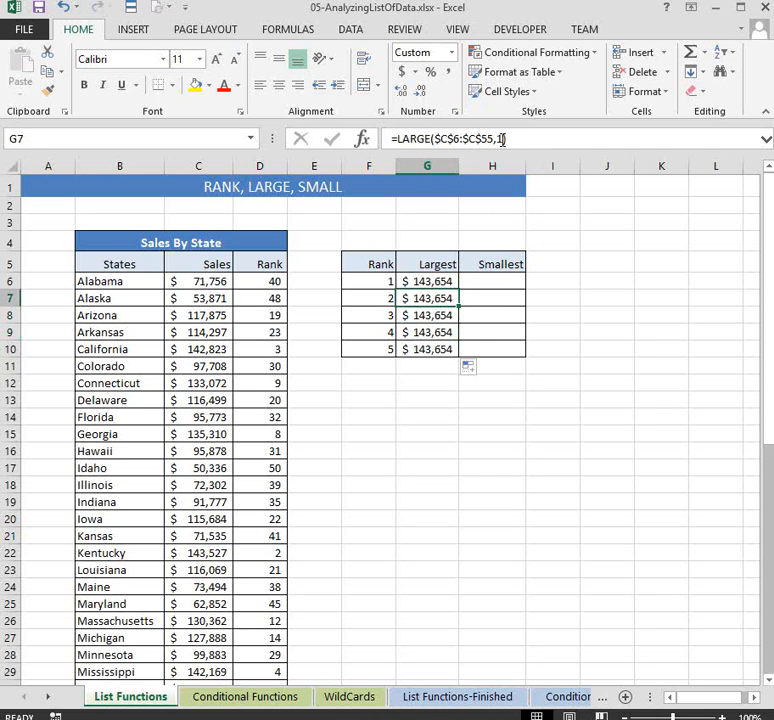
pyautogui.doubleClick(502, 139)
pyautogui.write('2')
pyautogui.click(451, 345)
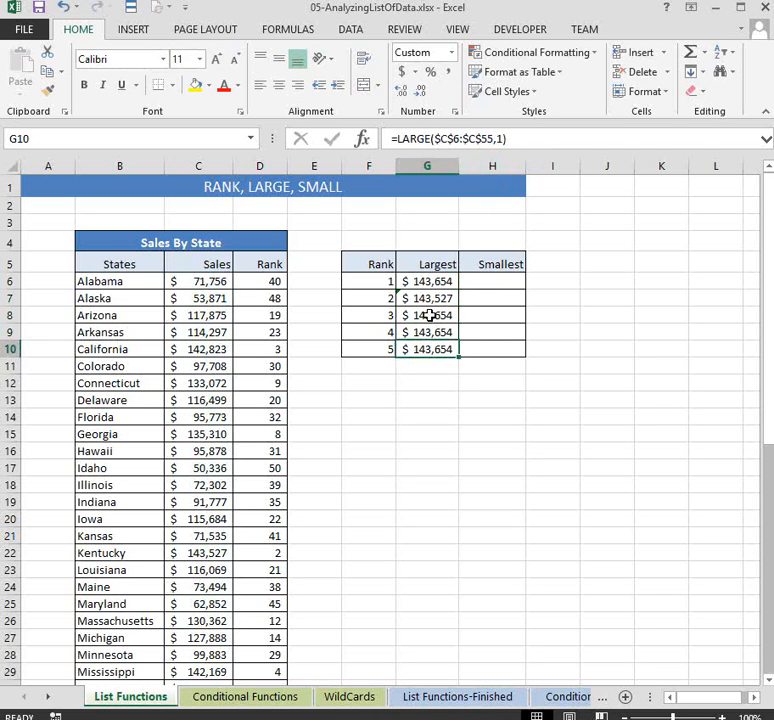
pyautogui.click(429, 315)
pyautogui.doubleClick(499, 139)
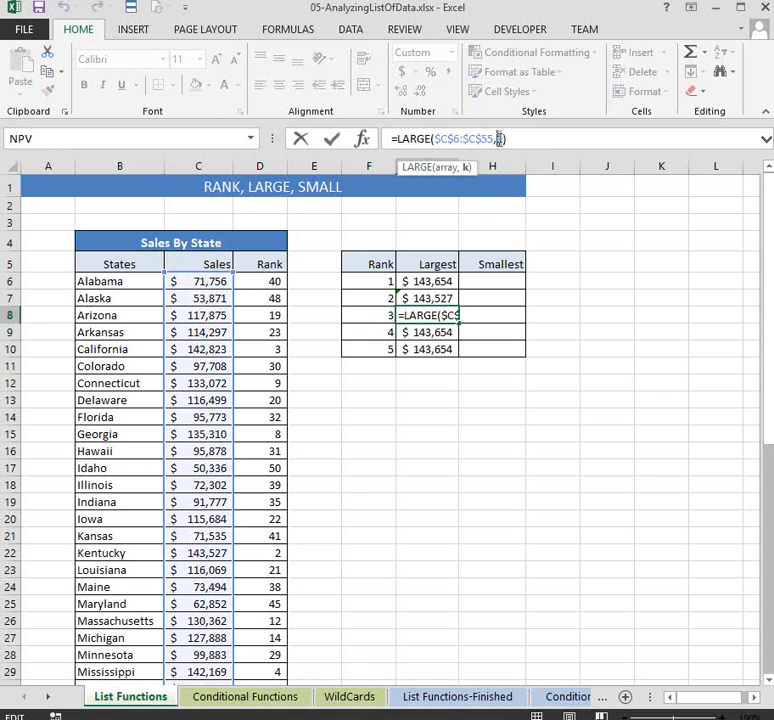
pyautogui.write('3')
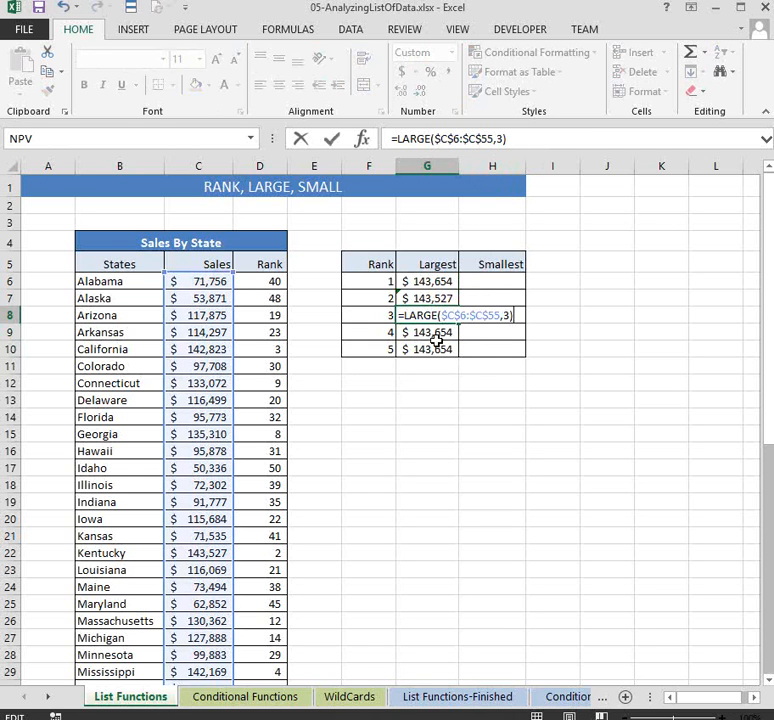
pyautogui.click(440, 339)
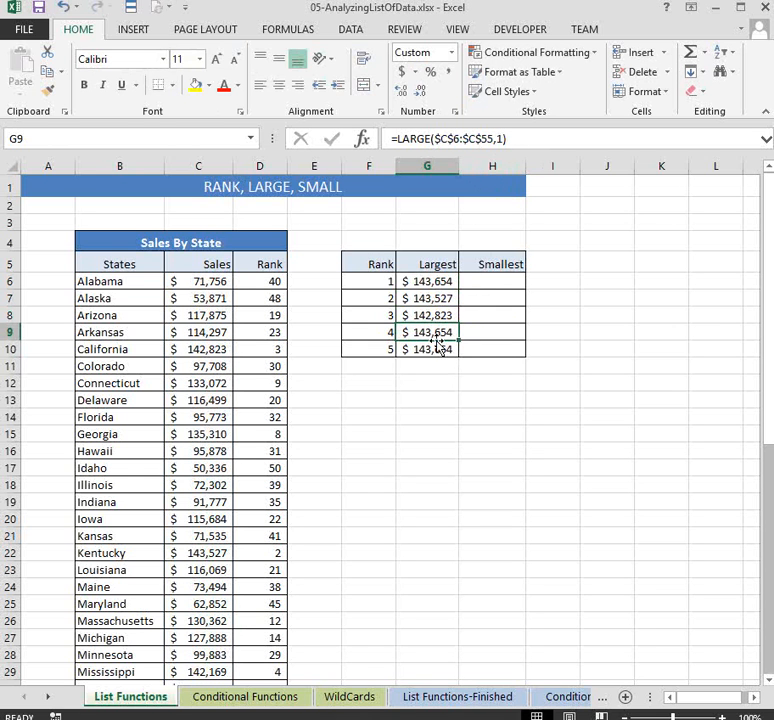
# - Replace the fixed k argument of the LARGE formula in G6 with a reference to rank cell F6
pyautogui.click(440, 282)
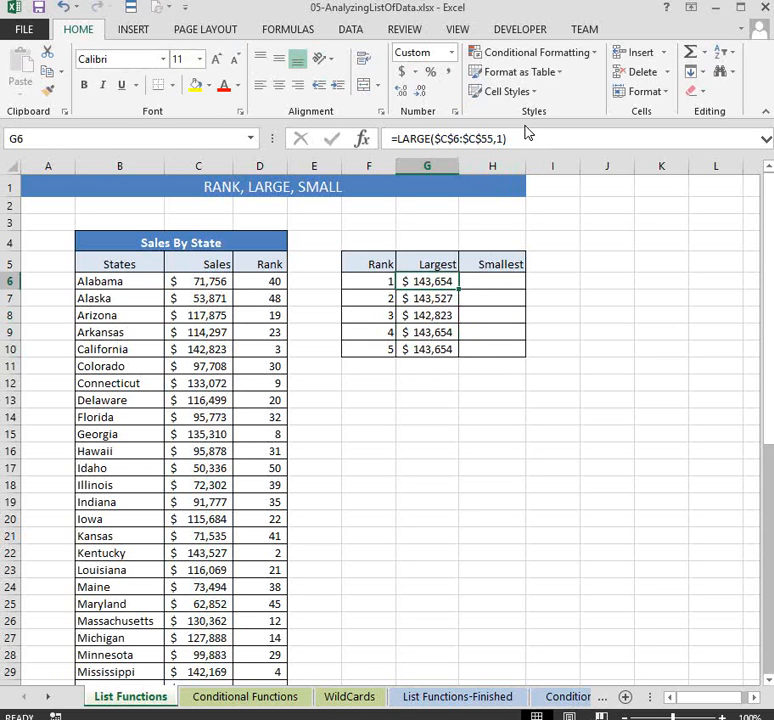
pyautogui.moveTo(388, 281); pyautogui.dragTo(373, 347)
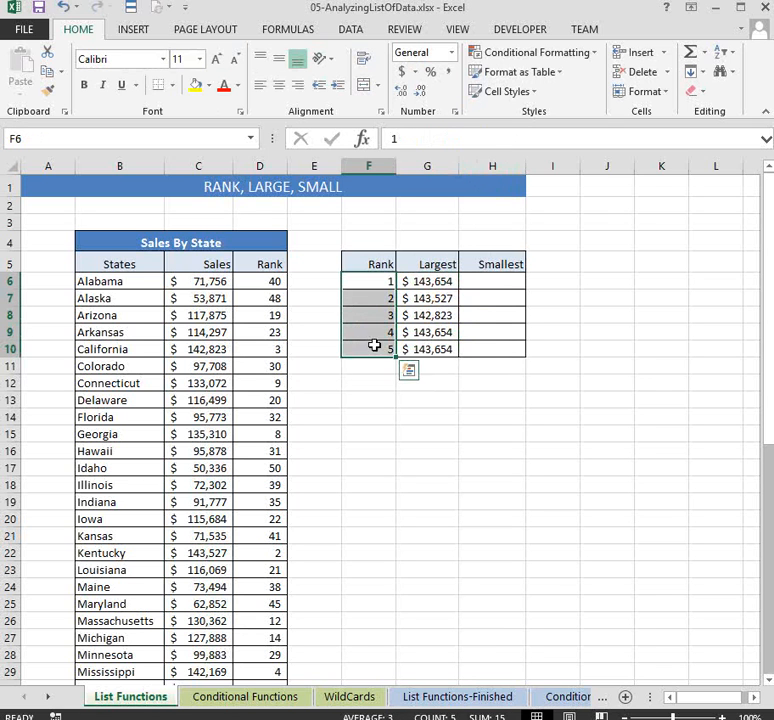
pyautogui.click(418, 279)
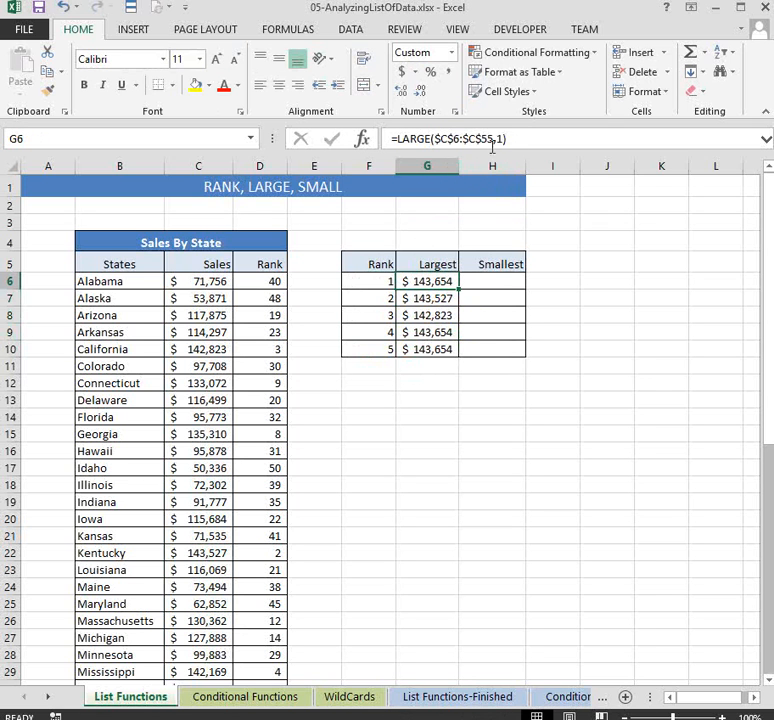
pyautogui.click(502, 138)
pyautogui.press('BackSpace')
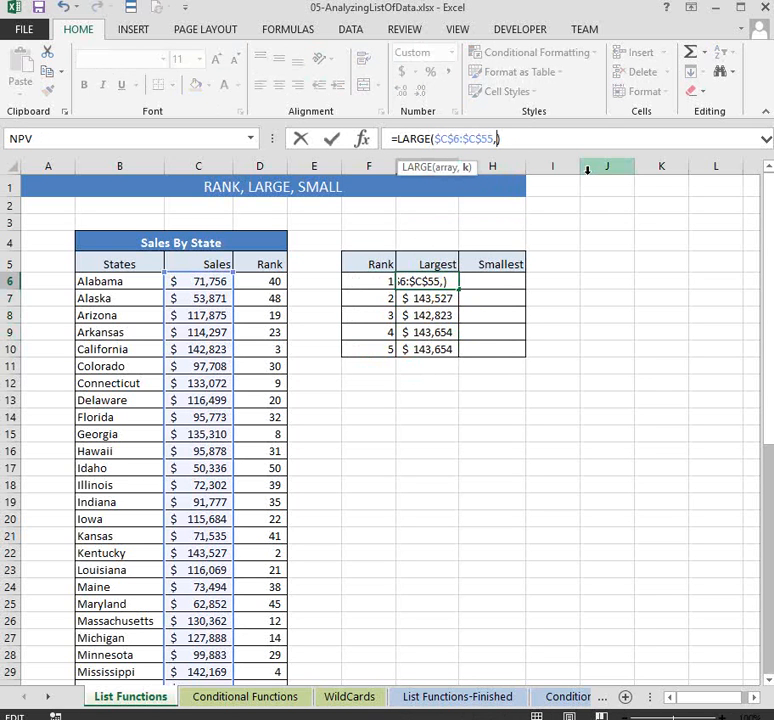
pyautogui.click(371, 281)
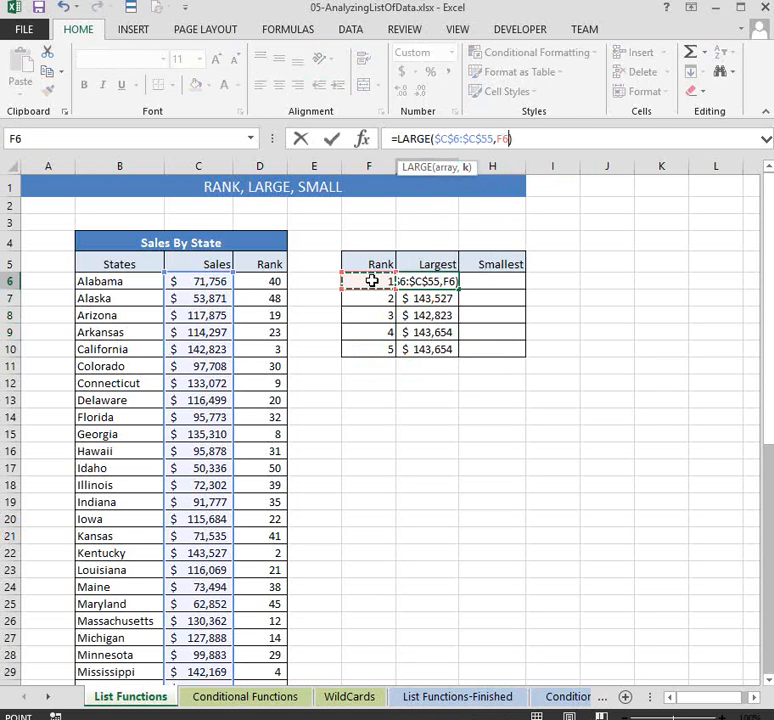
pyautogui.press('Return')
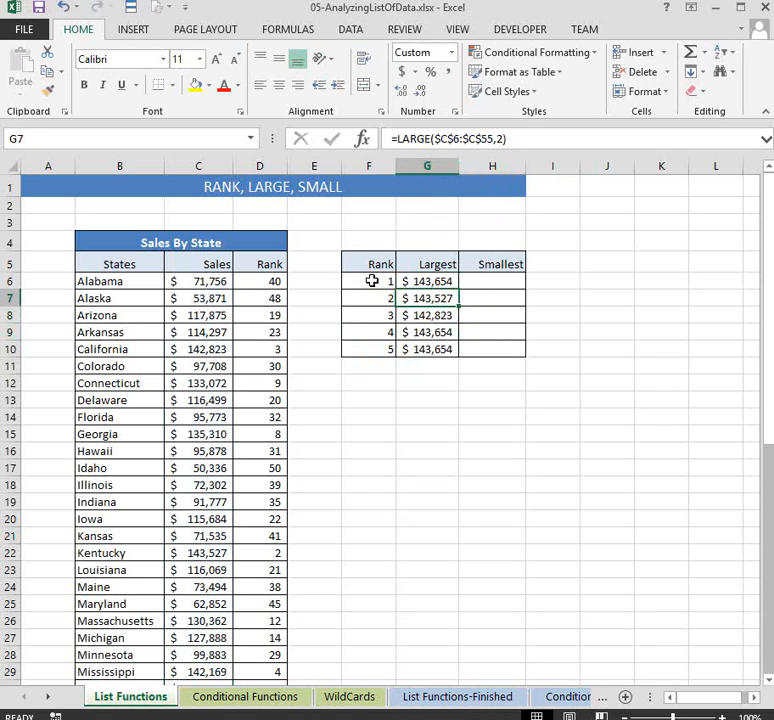
# - Fill the updated LARGE formula from G6 down to G10 and check the rank references in G7 to G9
pyautogui.click(441, 282)
pyautogui.doubleClick(460, 289)
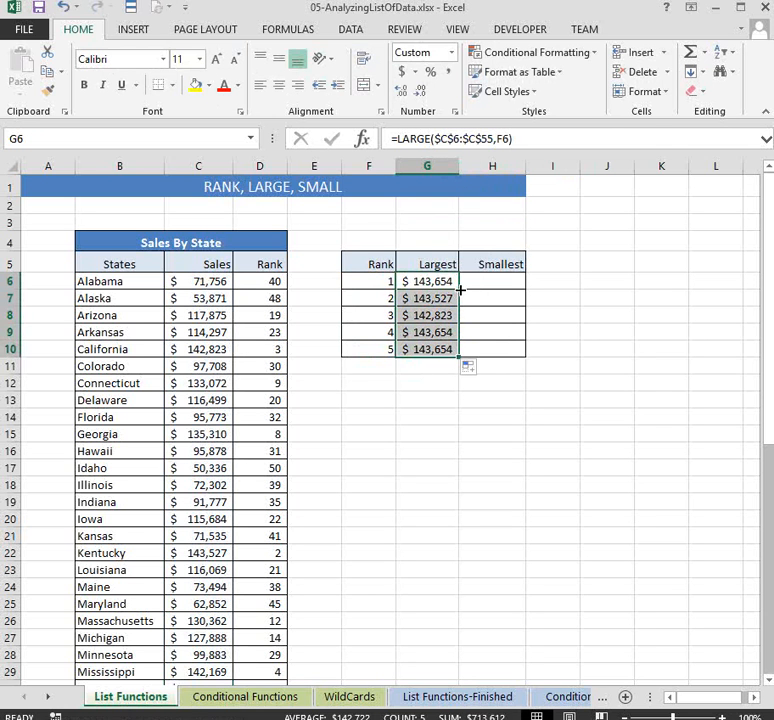
pyautogui.click(430, 290)
pyautogui.click(440, 300)
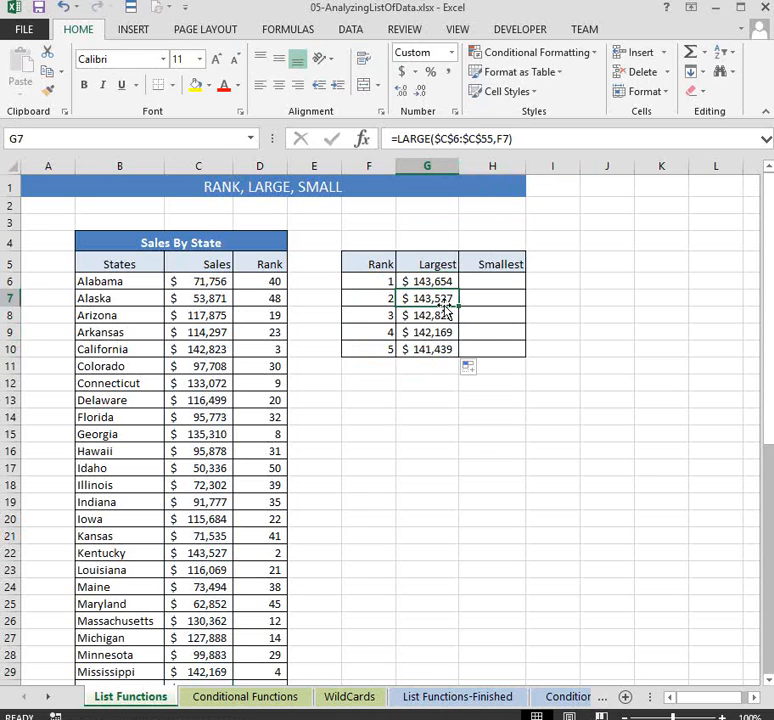
pyautogui.click(435, 313)
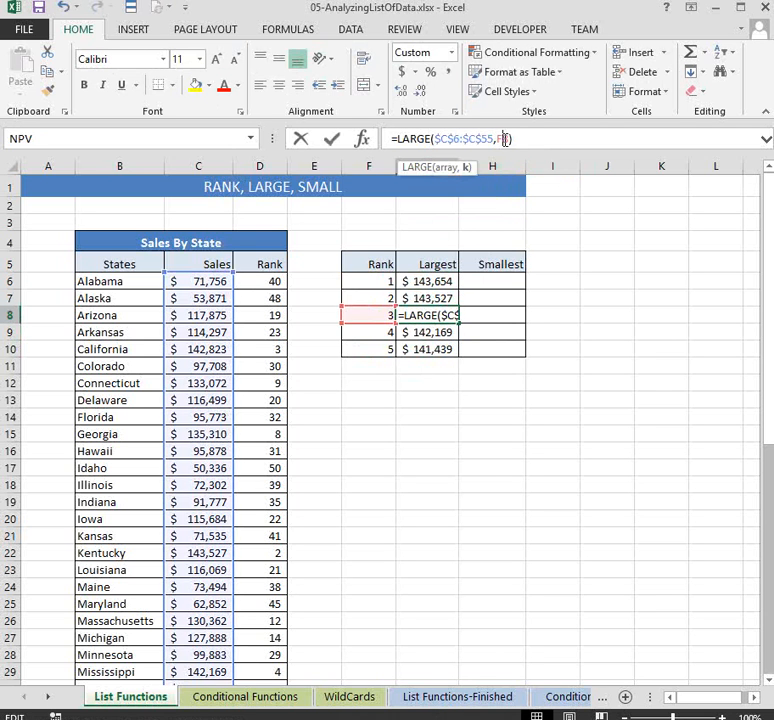
pyautogui.click(504, 139)
pyautogui.press('Escape')
pyautogui.click(434, 333)
pyautogui.click(497, 139)
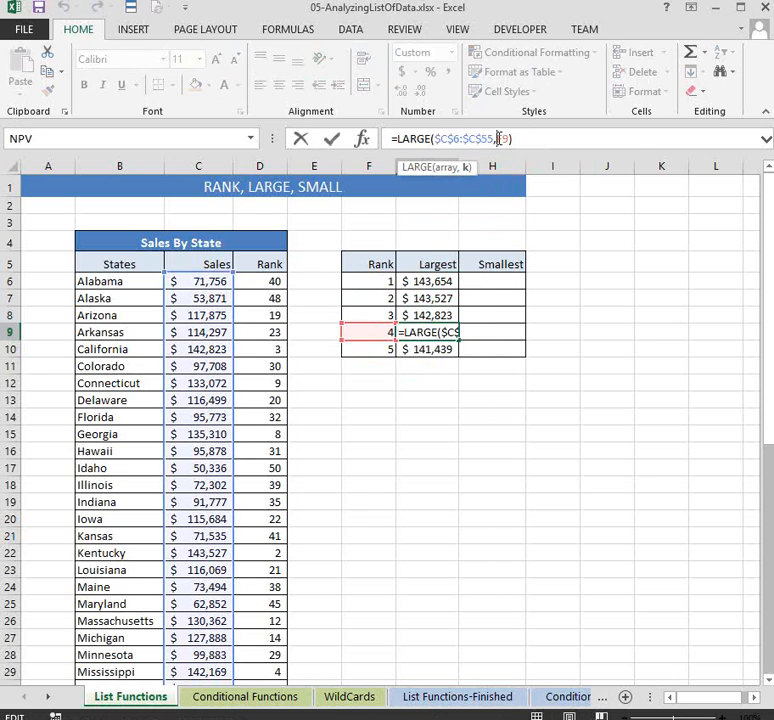
pyautogui.press('Escape')
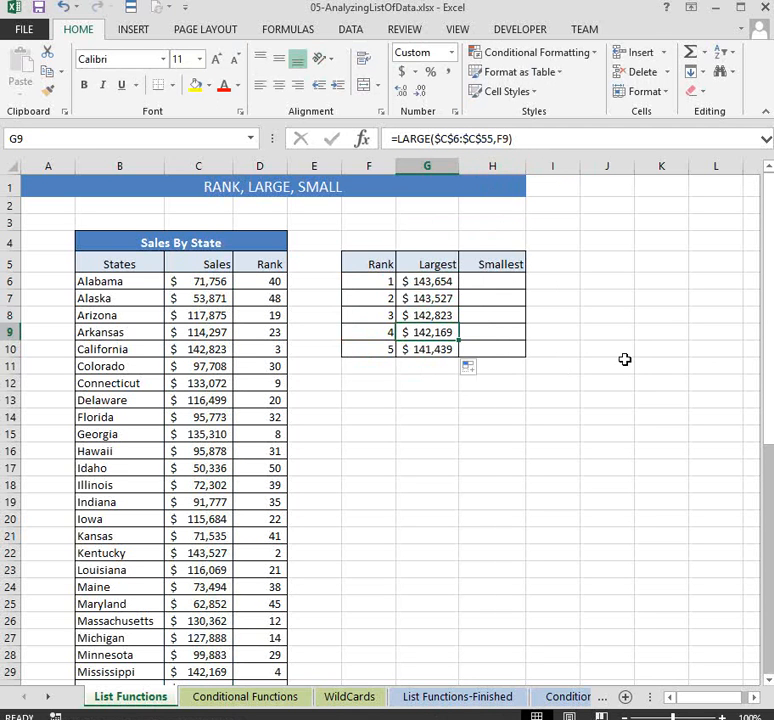
# - Copy the LARGE formula text from G6 into H6 and change its function to SMALL, giving =SMALL($C$6:$C$55,F6)
pyautogui.click(490, 282)
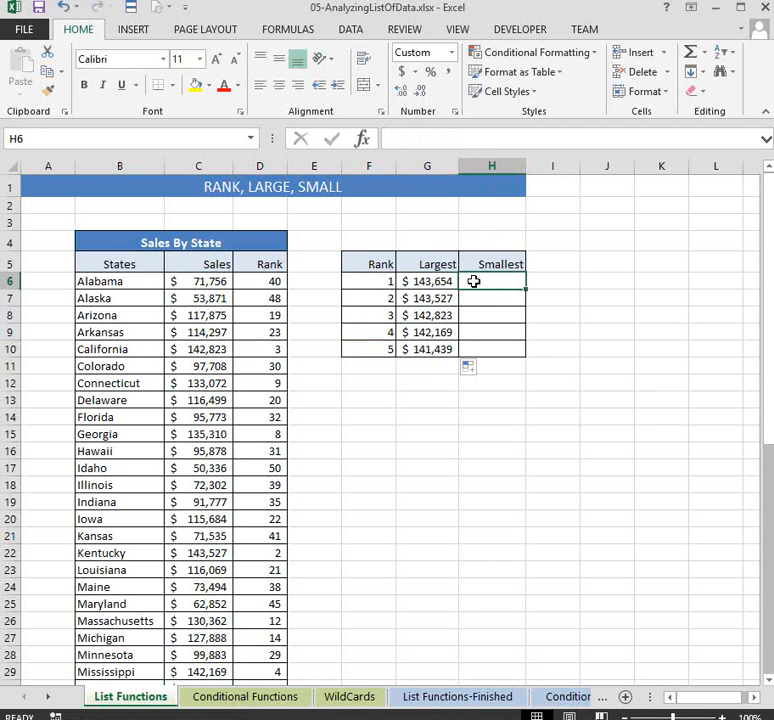
pyautogui.click(427, 281)
pyautogui.click(530, 138)
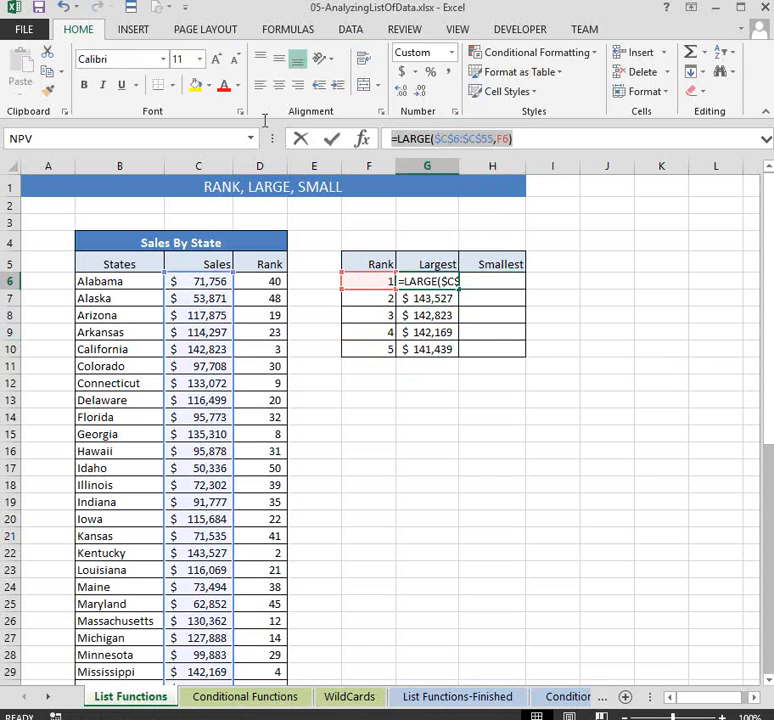
pyautogui.press('Escape')
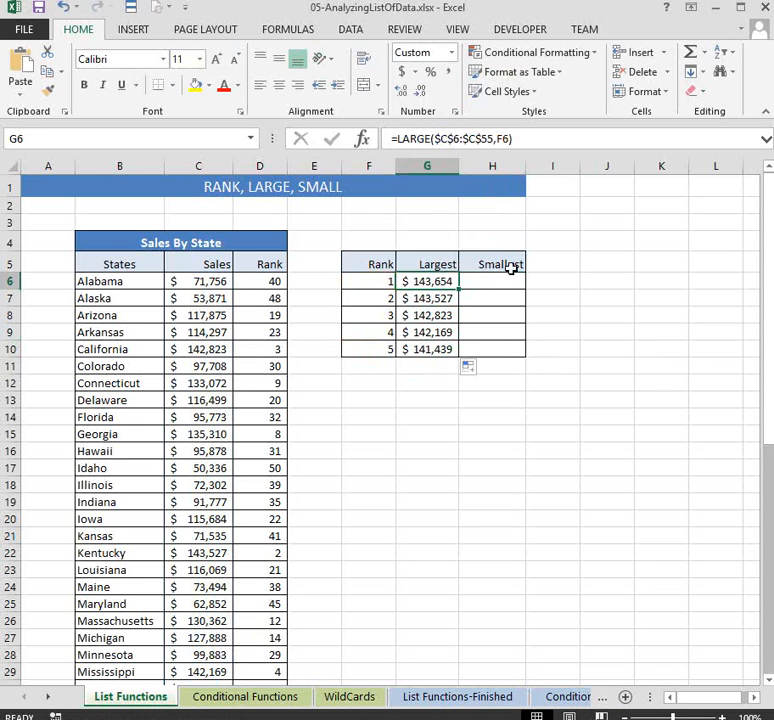
pyautogui.click(487, 282)
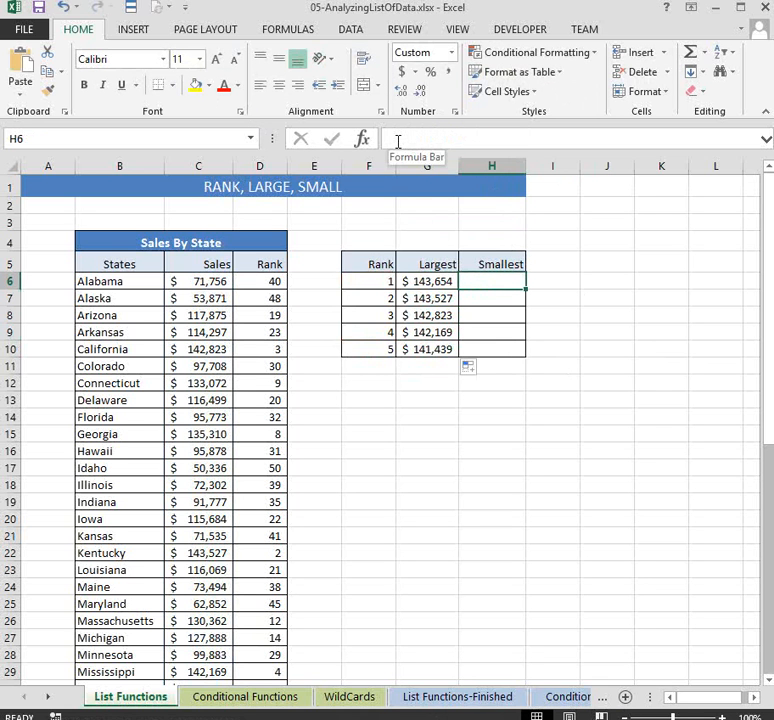
pyautogui.click(397, 140)
pyautogui.hotkey('ctrl', 'v')
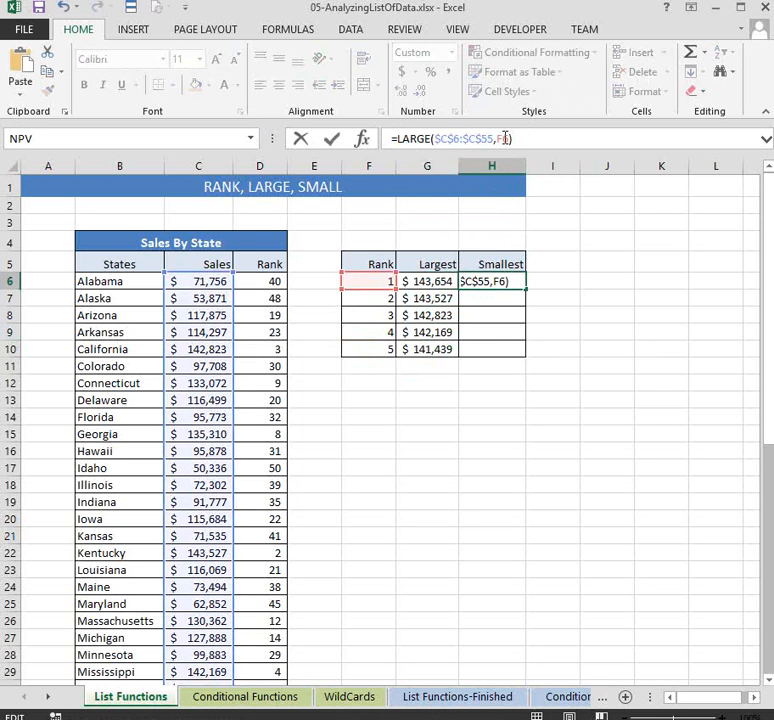
pyautogui.doubleClick(425, 138)
pyautogui.write('Small')
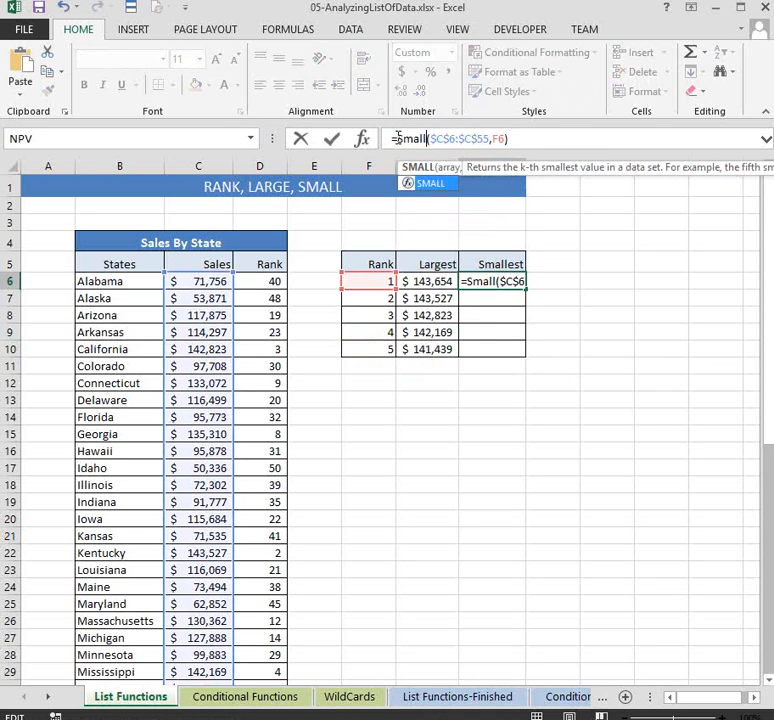
pyautogui.press('Return')
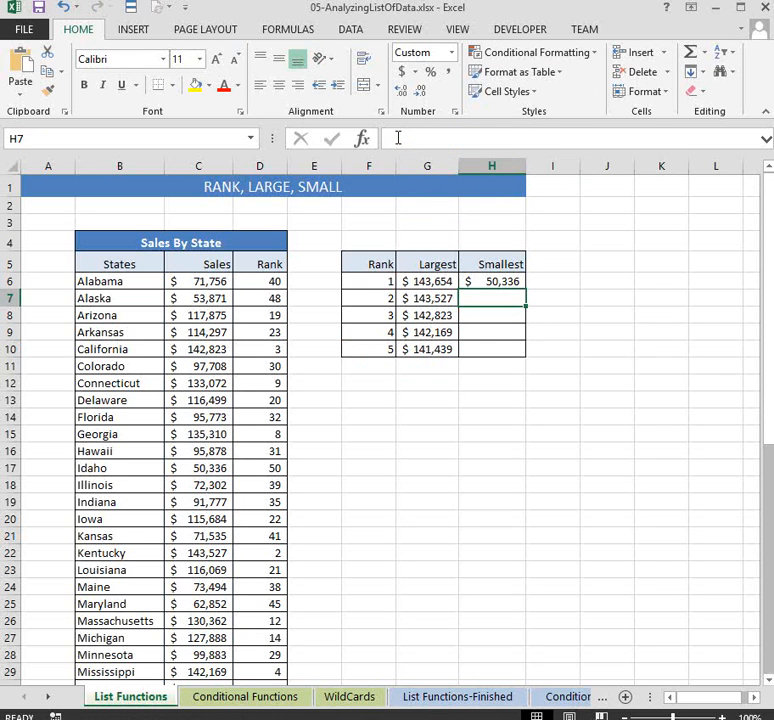
# - Fill the SMALL formula from H6 down to H10 and save the workbook
pyautogui.click(515, 281)
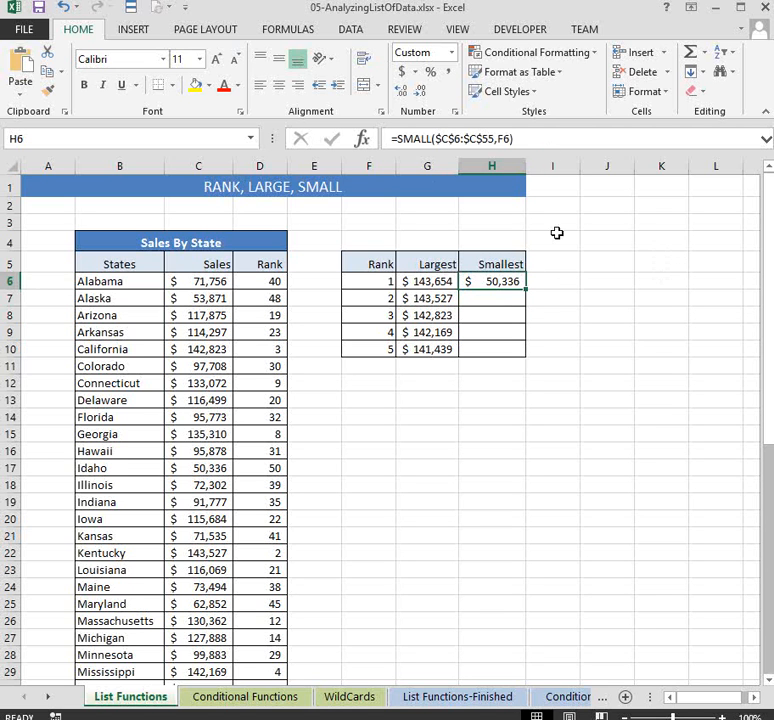
pyautogui.click(485, 138)
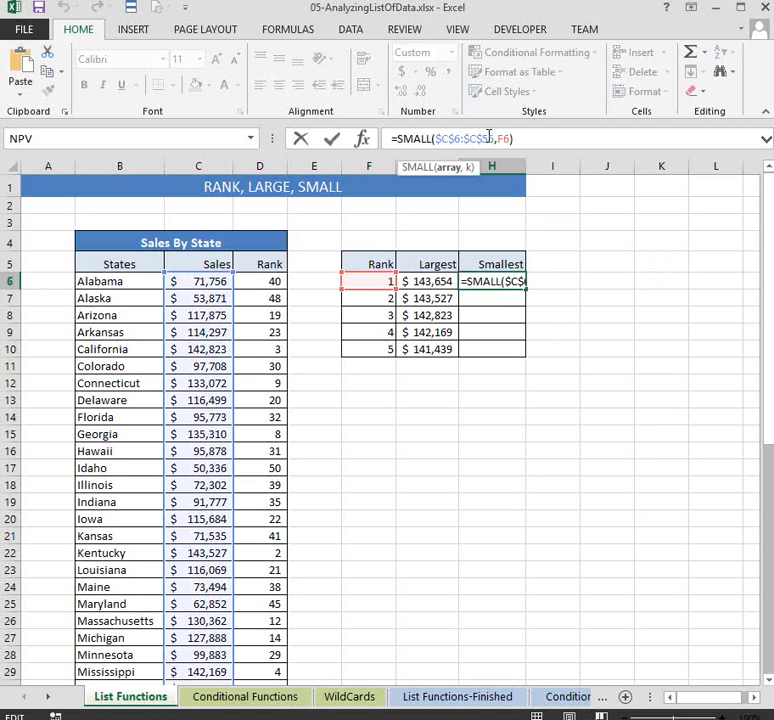
pyautogui.press('Escape')
pyautogui.moveTo(527, 290); pyautogui.dragTo(530, 356)
pyautogui.click(600, 314)
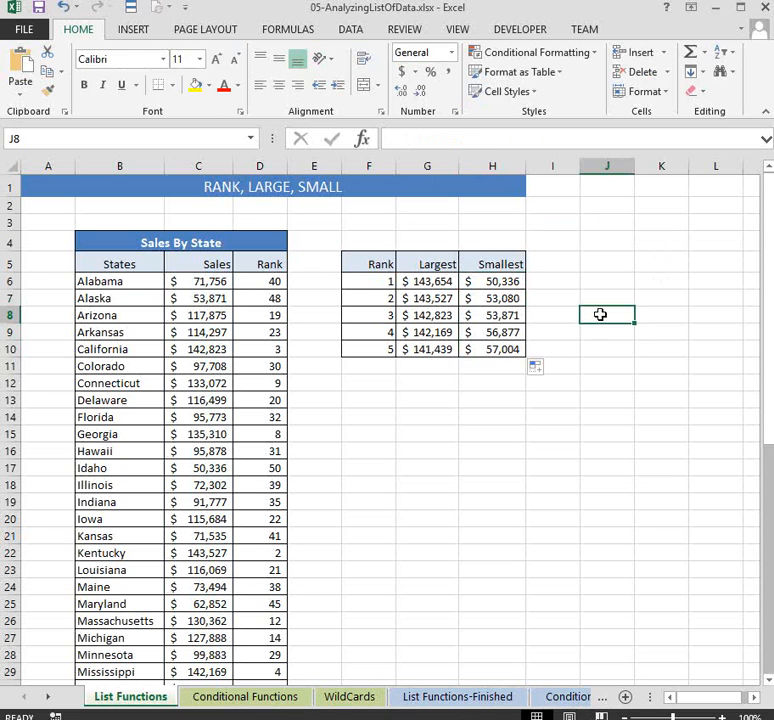
pyautogui.hotkey('ctrl', 's')
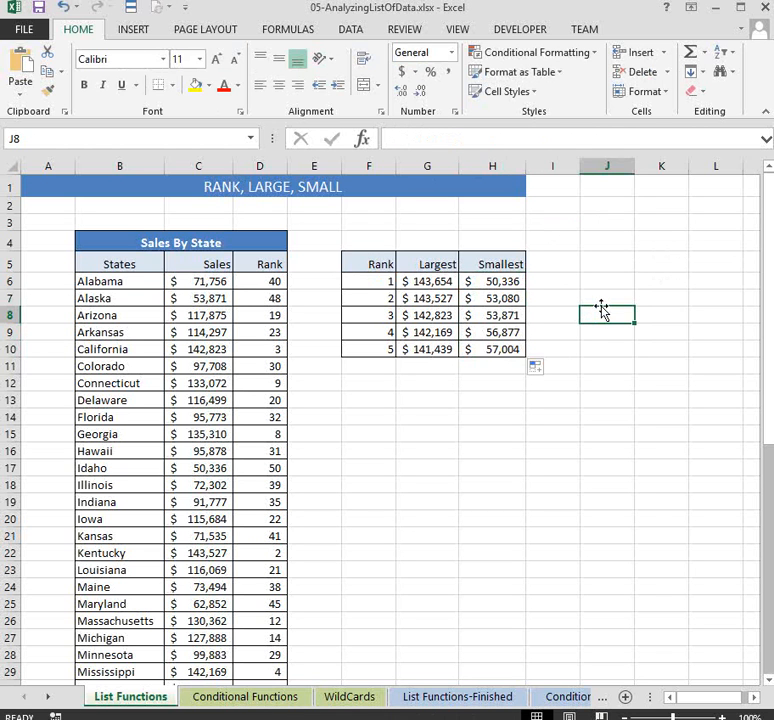